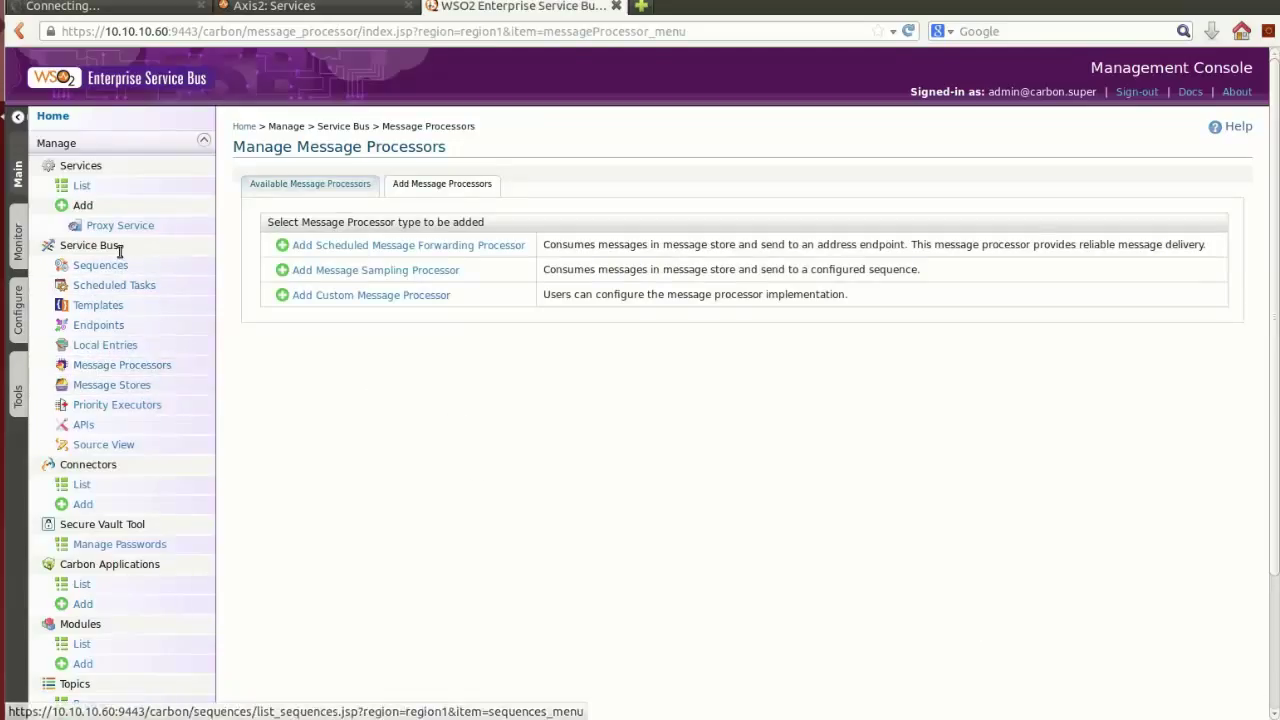
# Start a new Scheduled Message Forwarding Processor and name it MB_MsgProcessor, copying the name from the messageprocessor definition in the Writer document
pyautogui.click(127, 373)
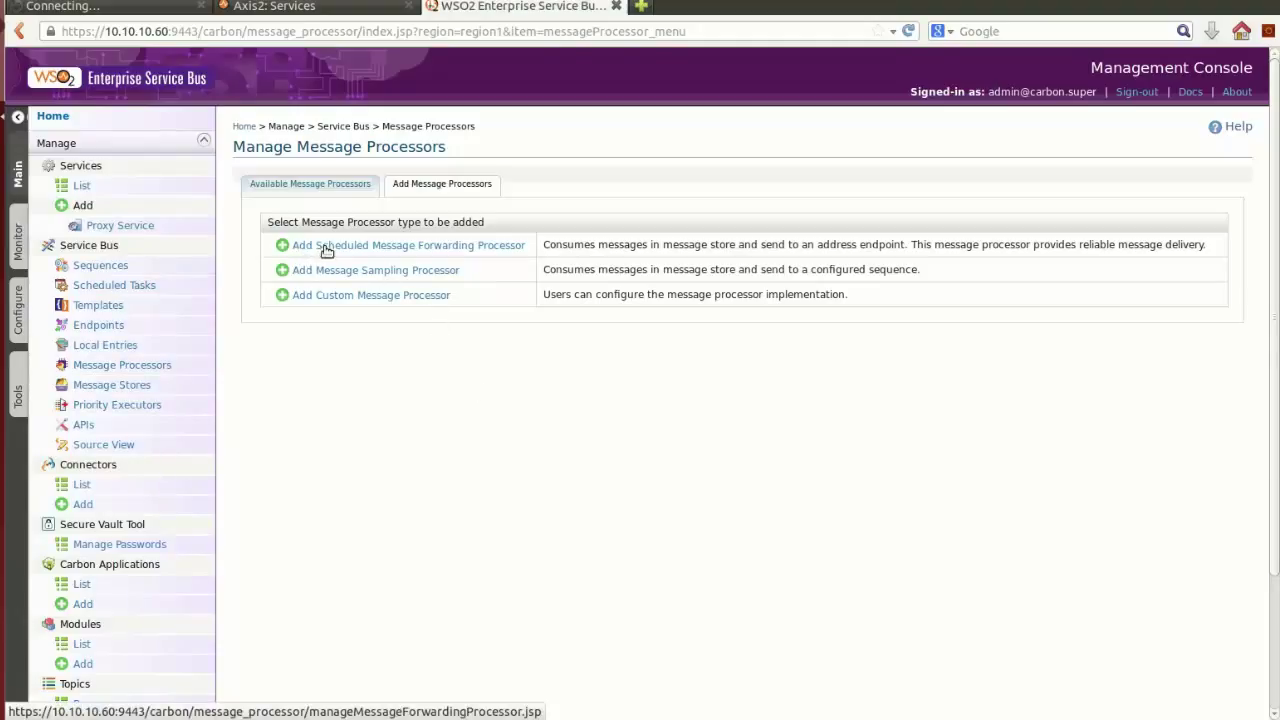
pyautogui.click(459, 249)
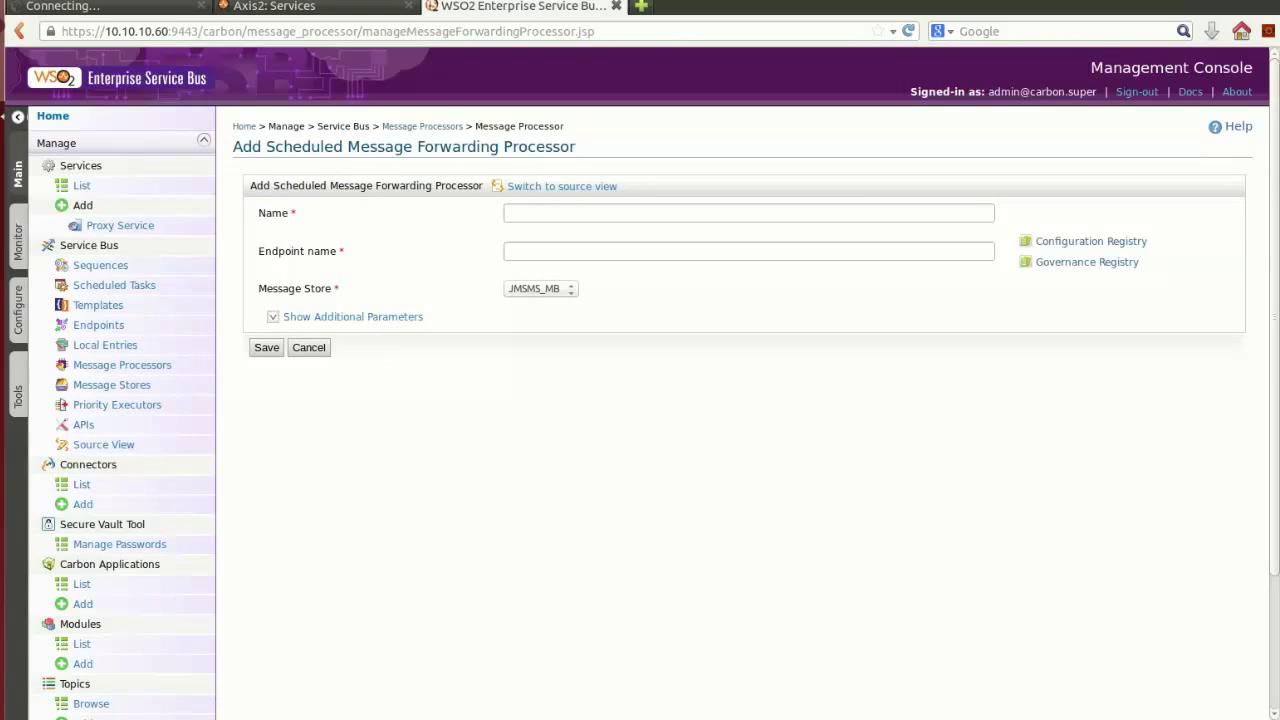
pyautogui.hotkey('alt', 'Tab')
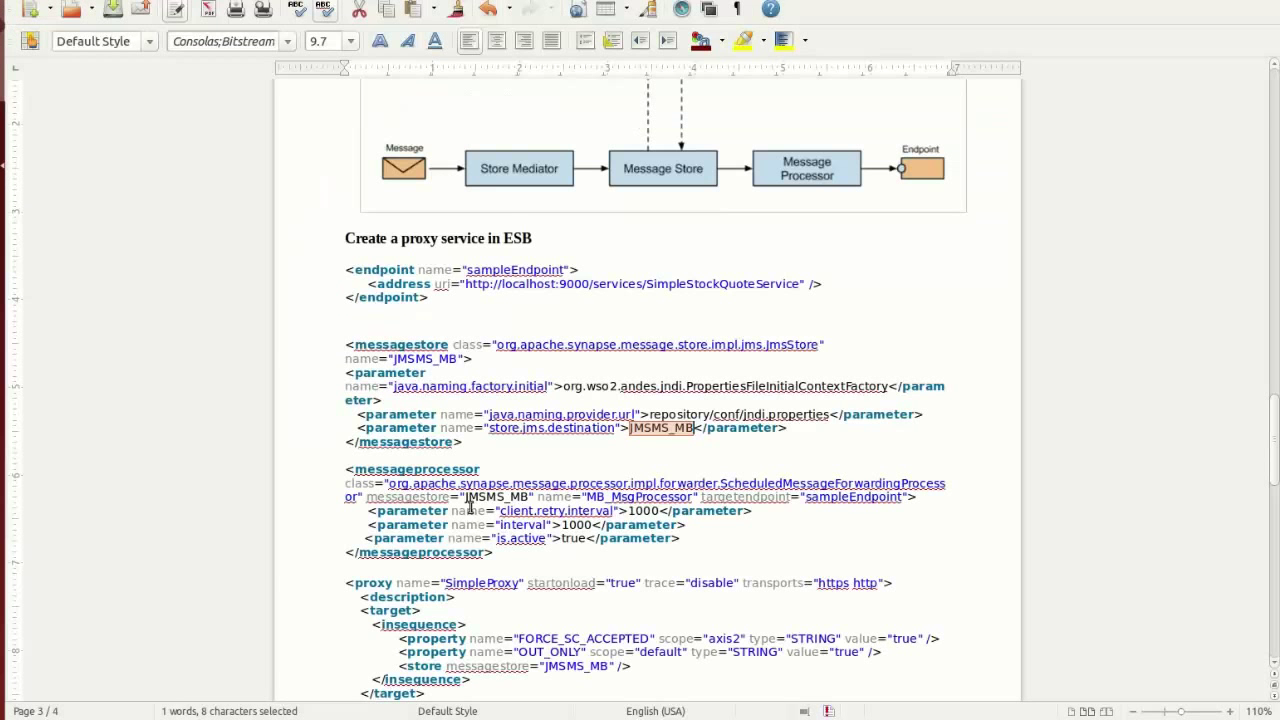
pyautogui.moveTo(585, 497); pyautogui.dragTo(694, 497)
pyautogui.hotkey('ctrl', 'c')
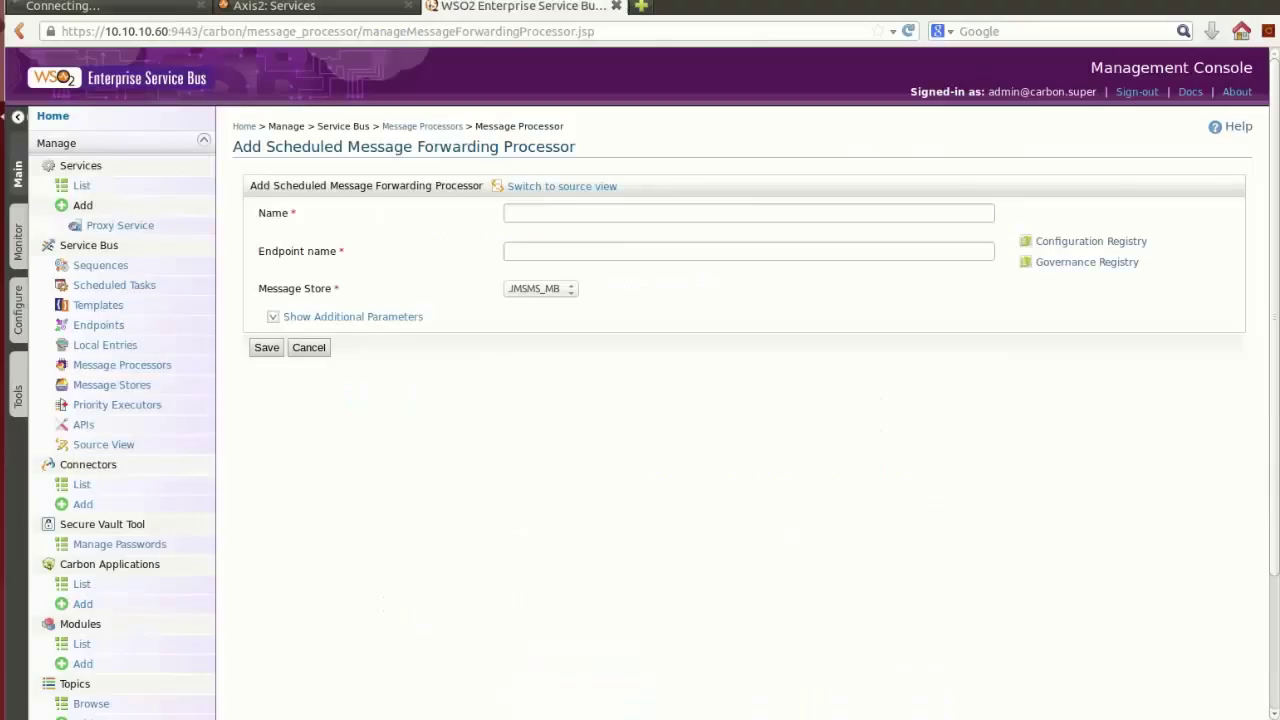
pyautogui.hotkey('alt', 'Tab')
pyautogui.click(518, 211)
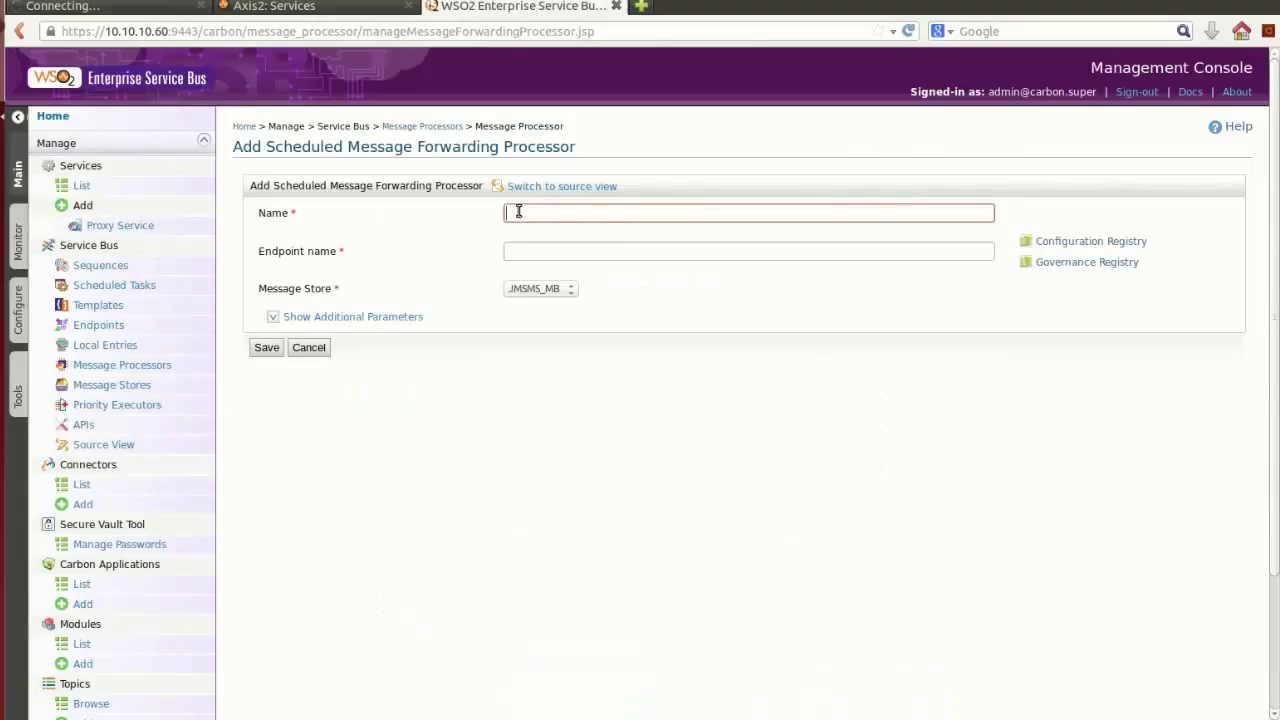
pyautogui.hotkey('ctrl', 'v')
pyautogui.press('Down')
pyautogui.press('Return')
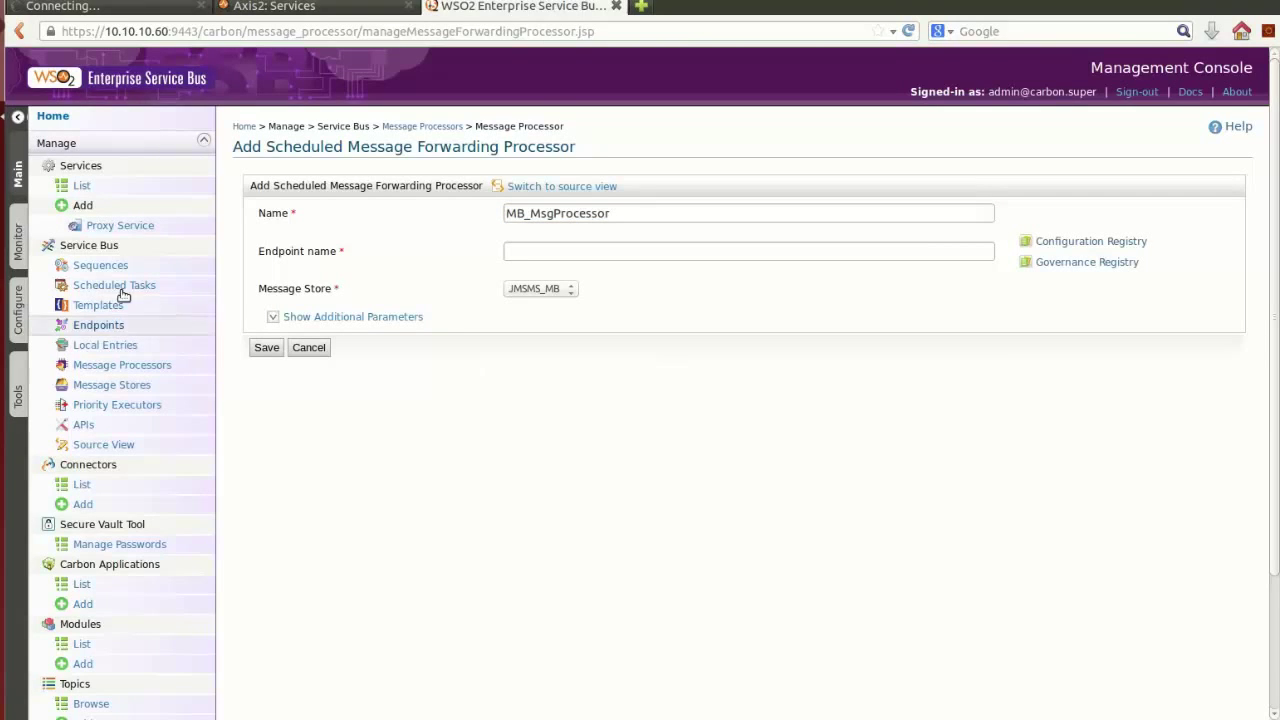
# Set the message processor's endpoint name to sampleEndpoint, copied from the targetendpoint attribute in the Writer document
pyautogui.hotkey('alt', 'Tab')
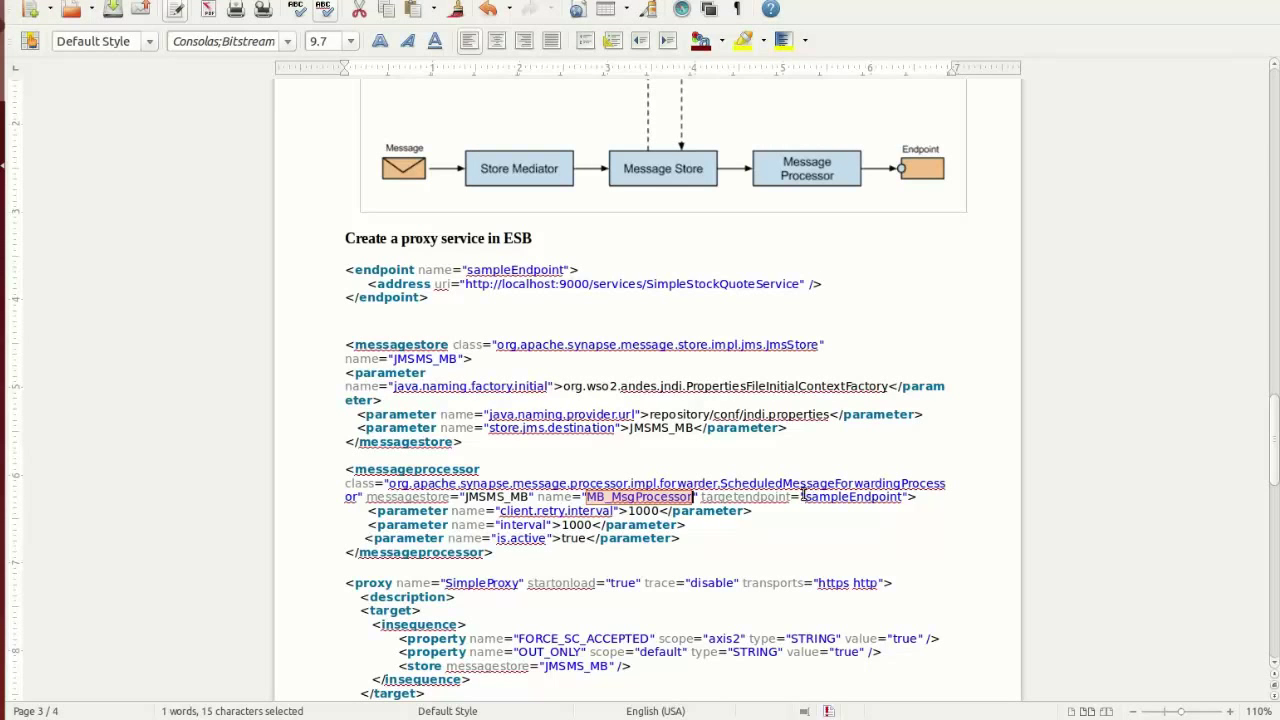
pyautogui.click(10, 117)
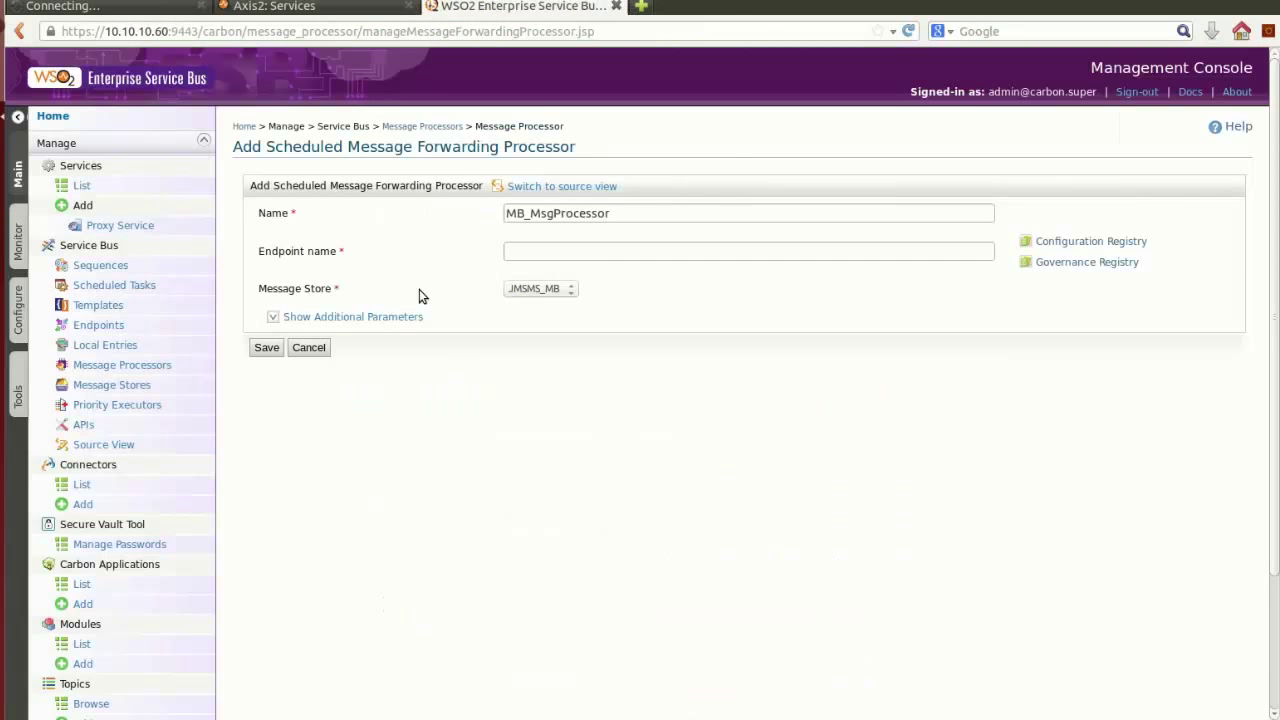
pyautogui.click(10, 255)
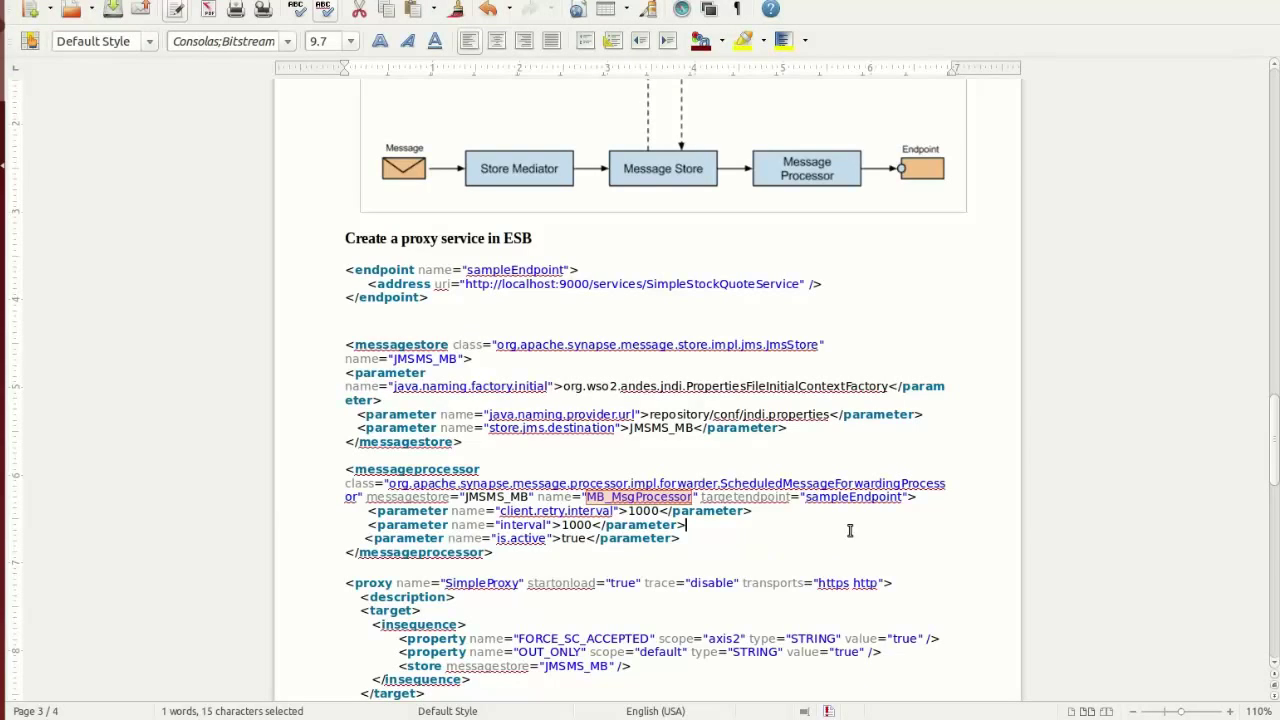
pyautogui.moveTo(805, 497); pyautogui.dragTo(903, 497)
pyautogui.hotkey('ctrl', 'c')
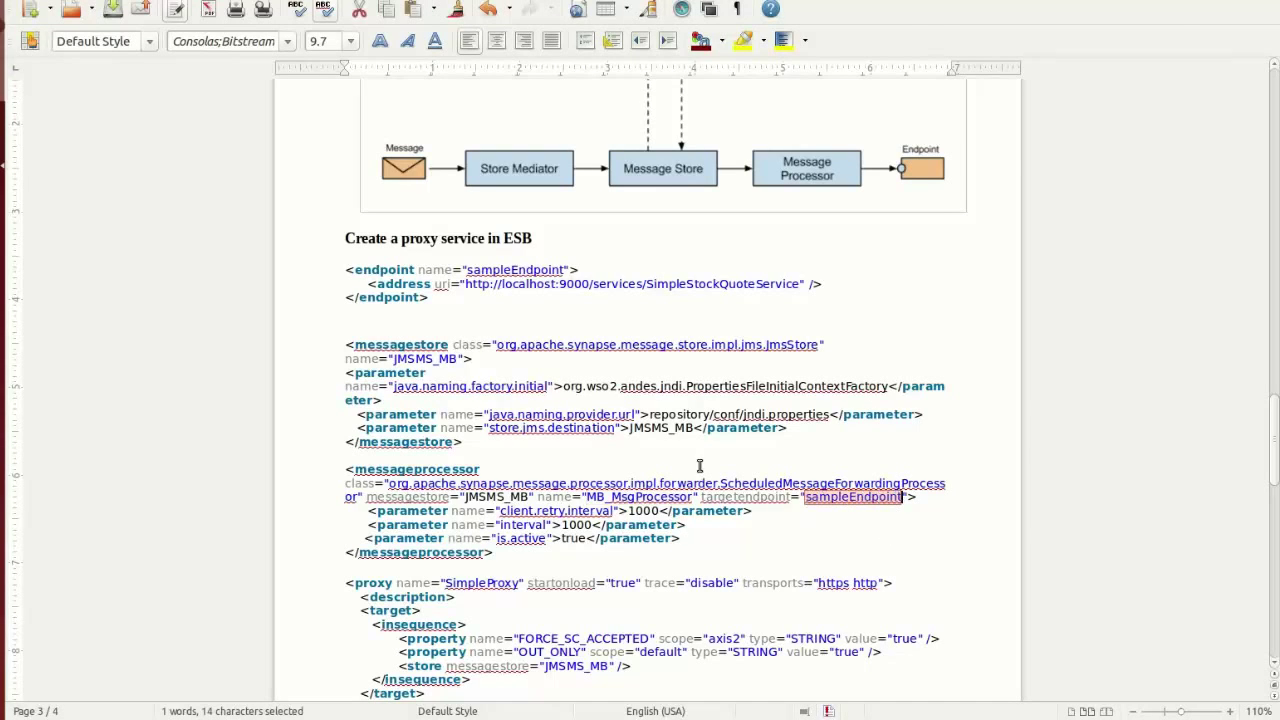
pyautogui.hotkey('alt', 'Tab')
pyautogui.click(532, 251)
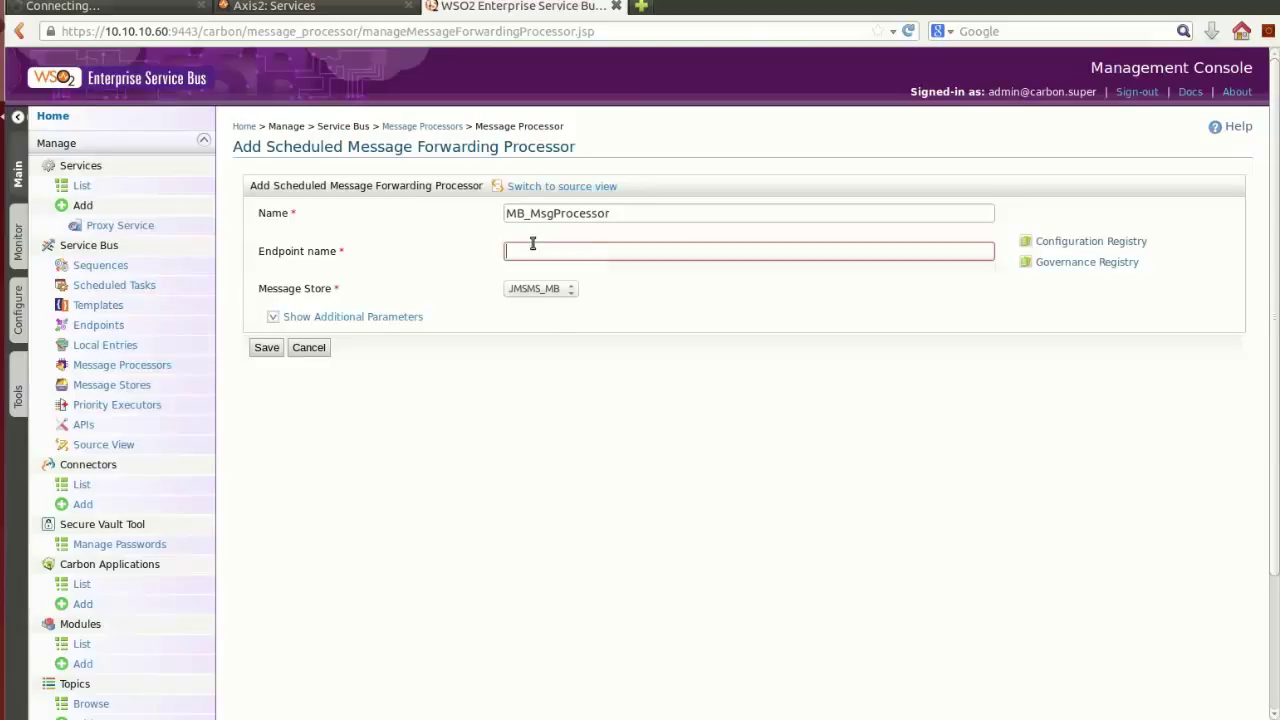
pyautogui.hotkey('ctrl', 'v')
pyautogui.click(548, 315)
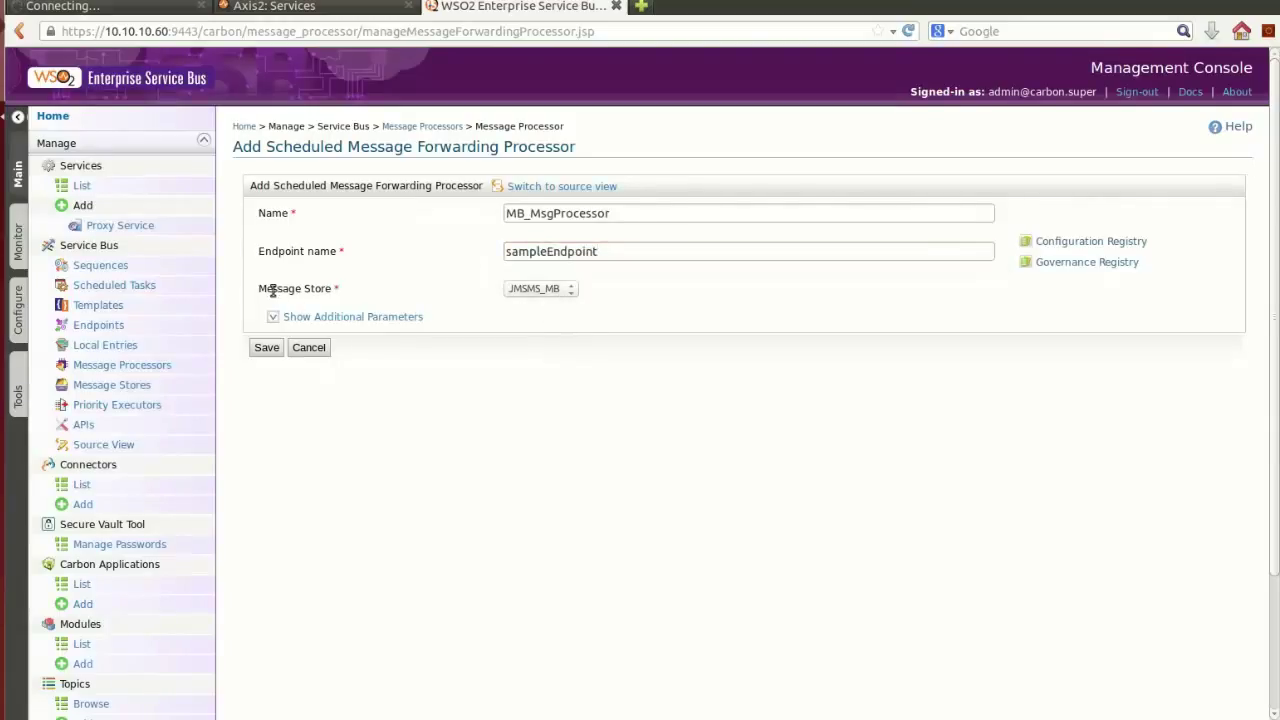
# Check the message store choice and the additional parameters of the forwarding processor, and save it with store JMSMS_MB
pyautogui.moveTo(258, 288); pyautogui.dragTo(424, 297)
pyautogui.click(570, 289)
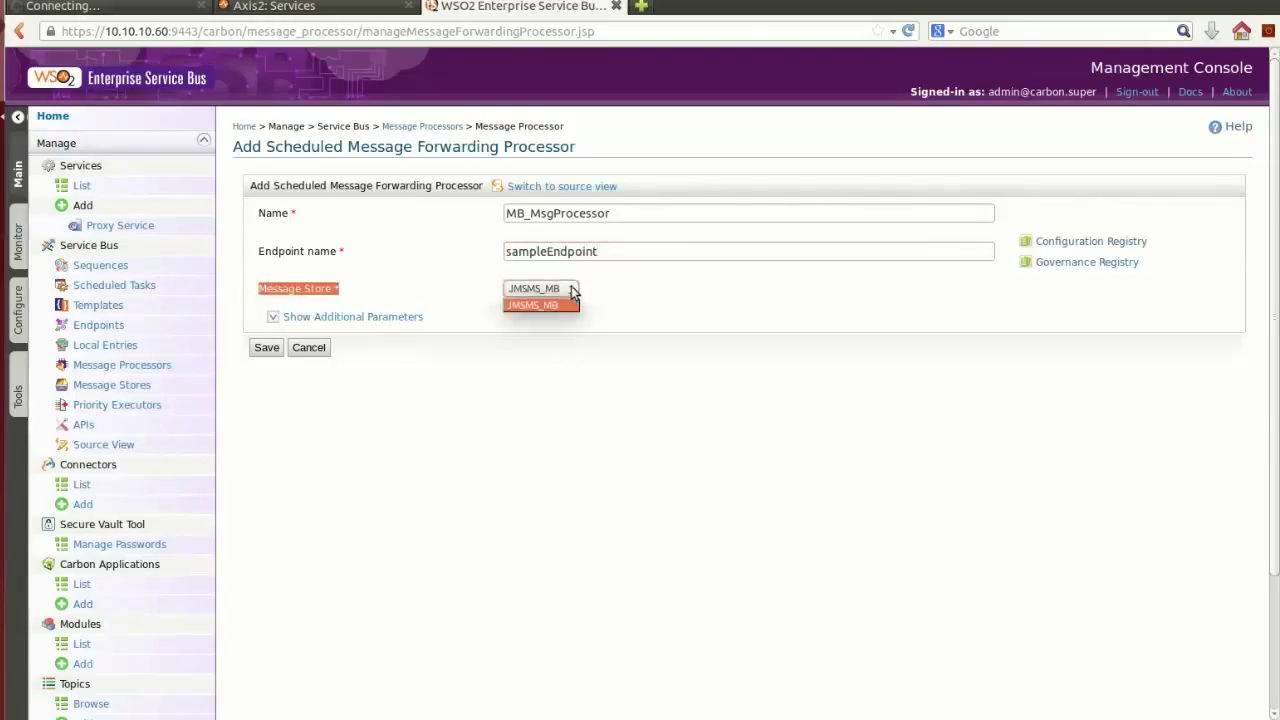
pyautogui.click(330, 322)
pyautogui.click(322, 318)
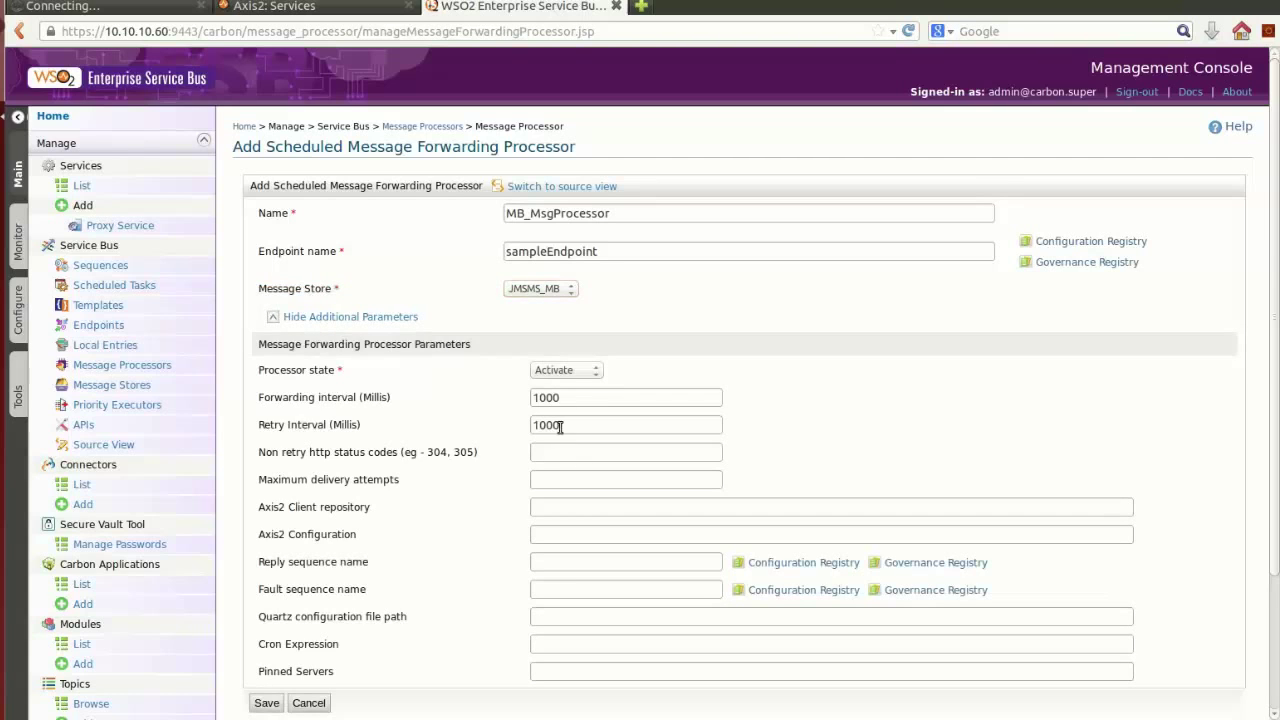
pyautogui.scroll(-3, 562, 440)
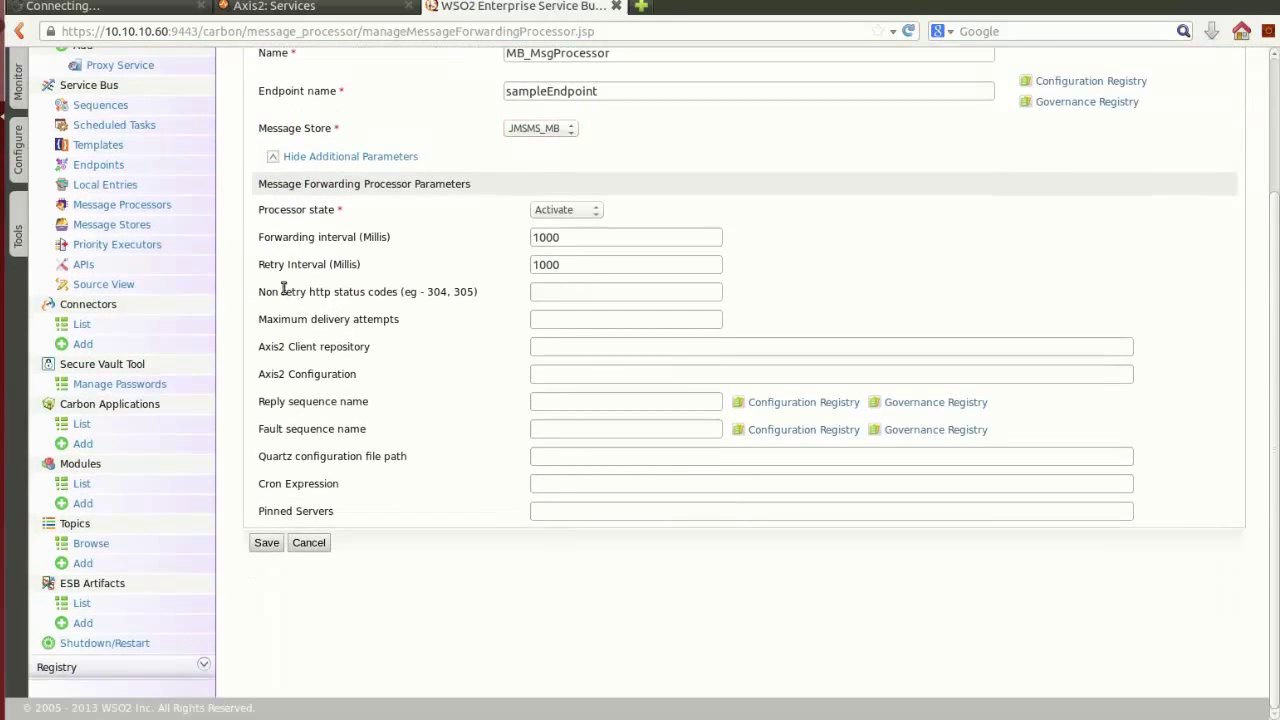
pyautogui.moveTo(262, 321); pyautogui.dragTo(439, 319)
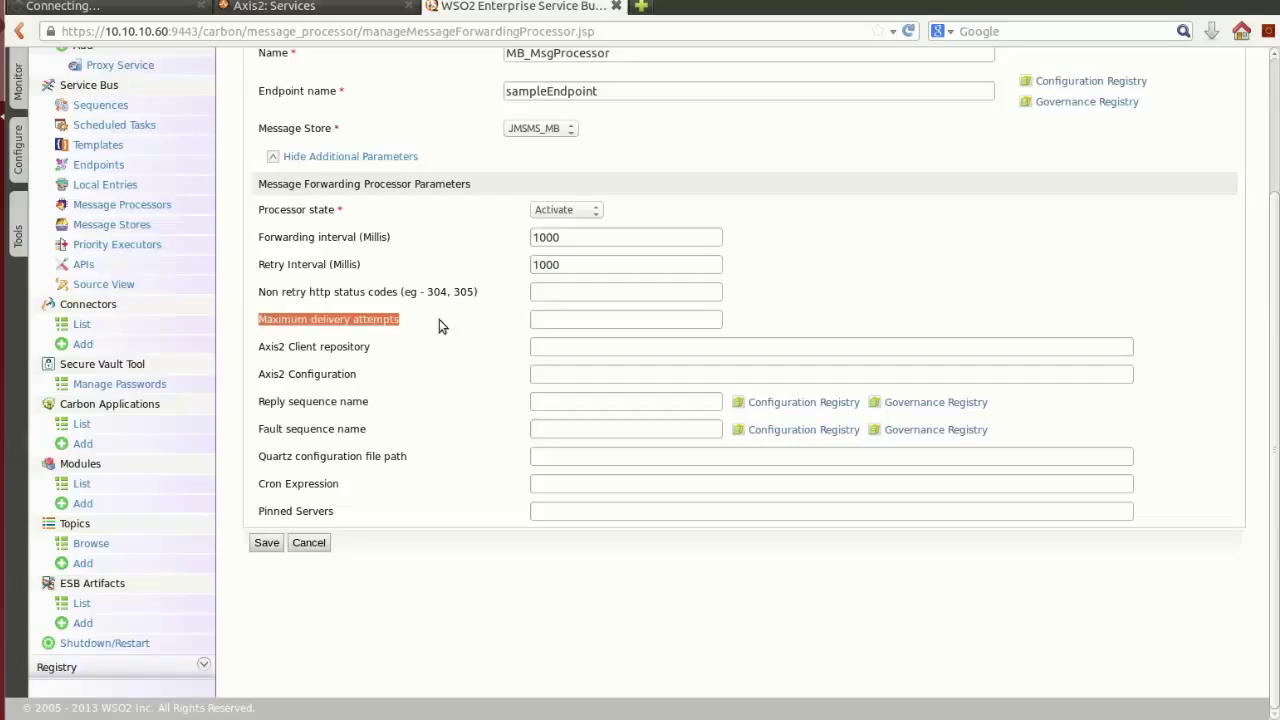
pyautogui.click(546, 322)
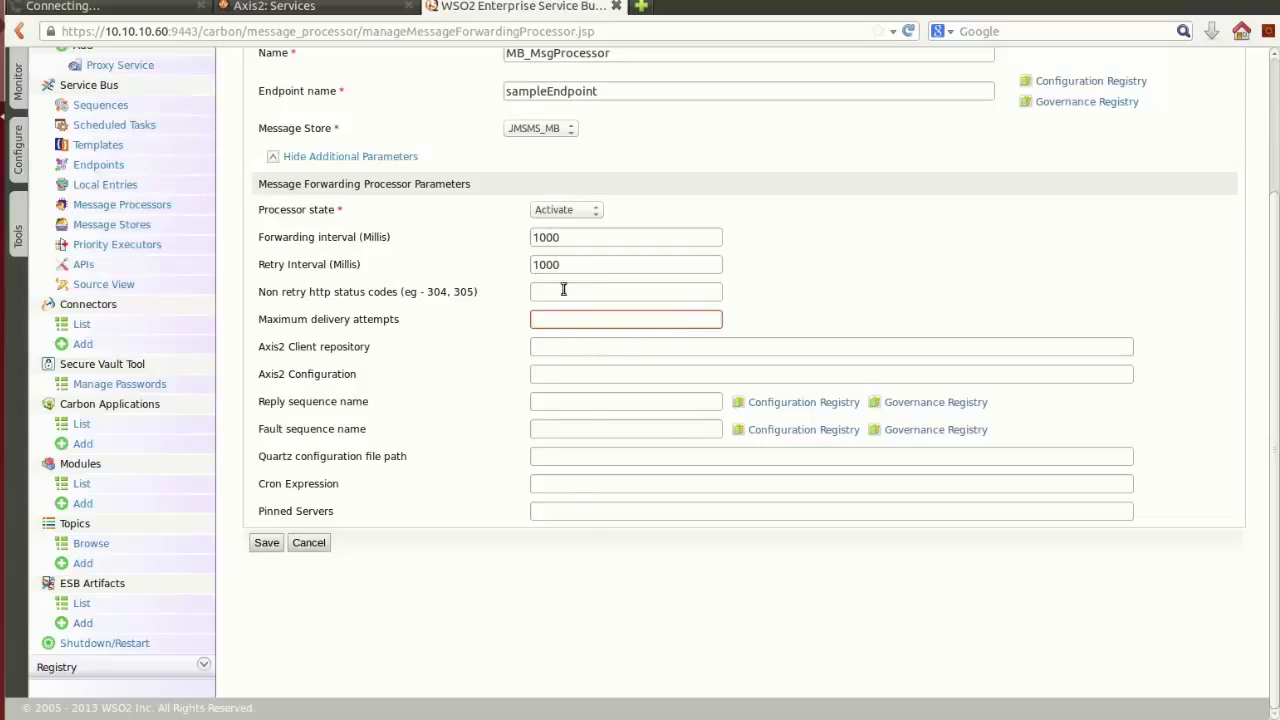
pyautogui.scroll(3, 600, 165)
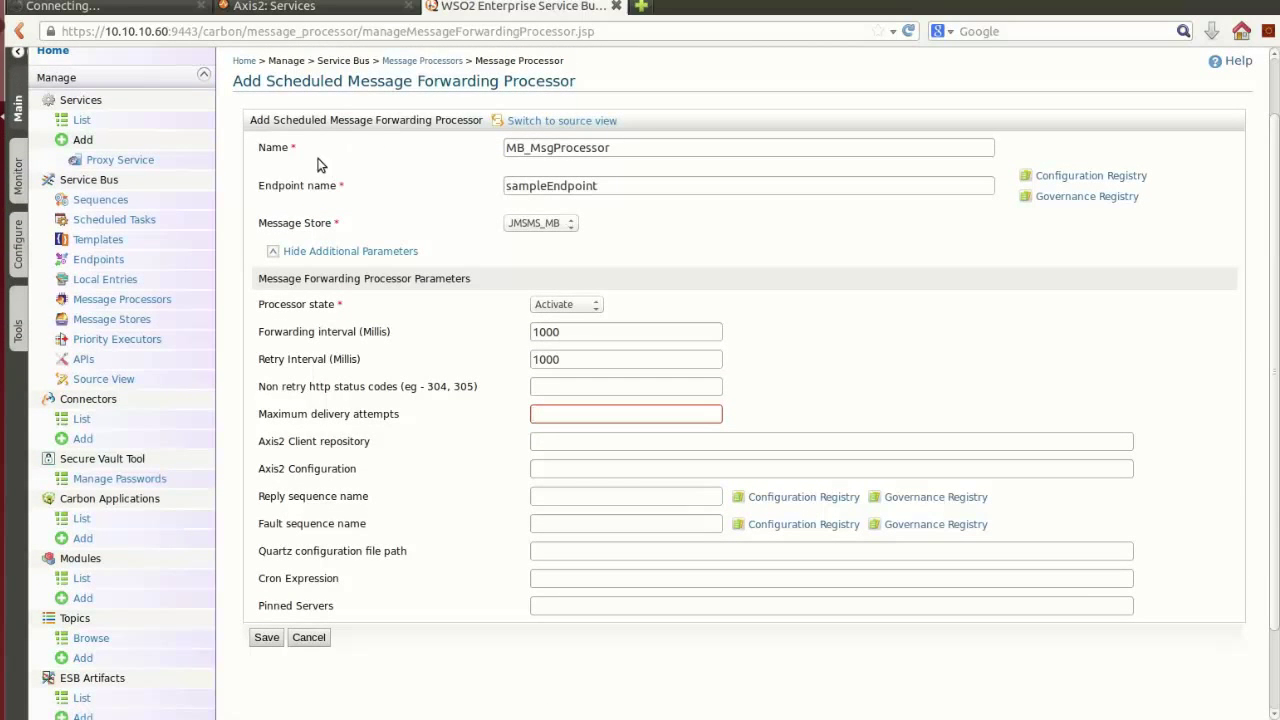
pyautogui.click(266, 637)
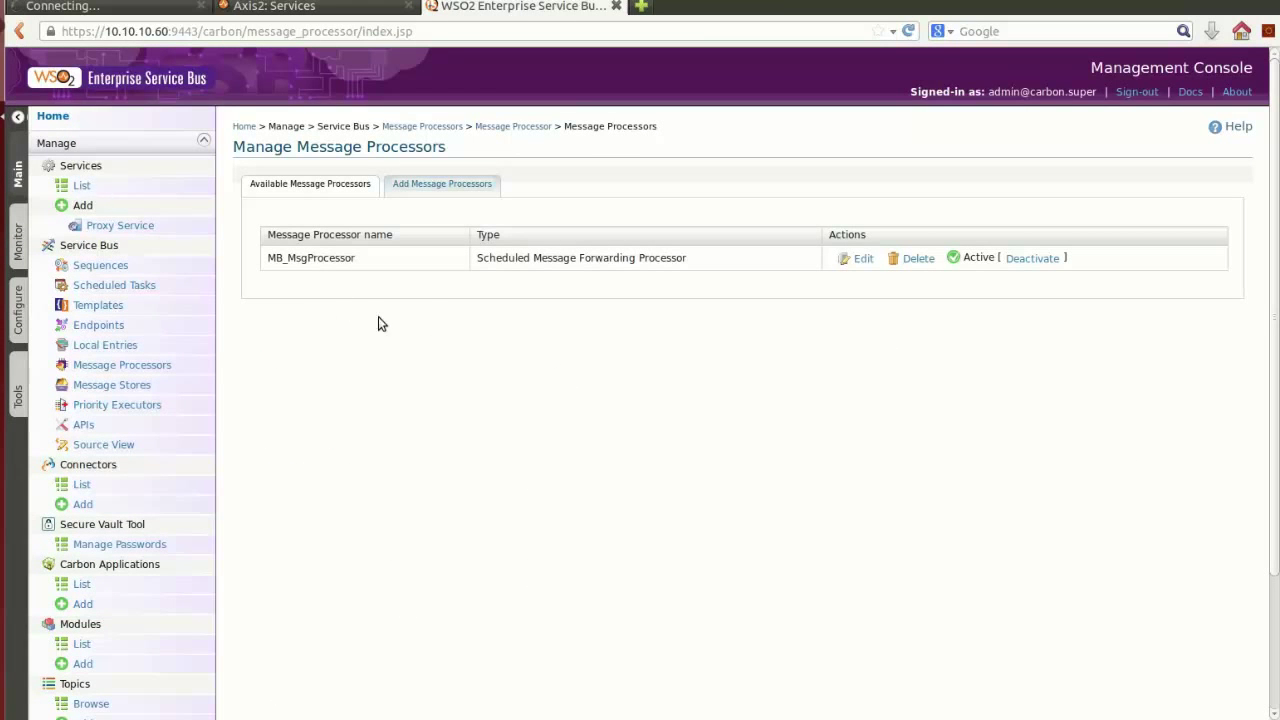
# Review the proxy definition in the Writer document and start a Custom Proxy service in the ESB console
pyautogui.hotkey('alt', 'Tab')
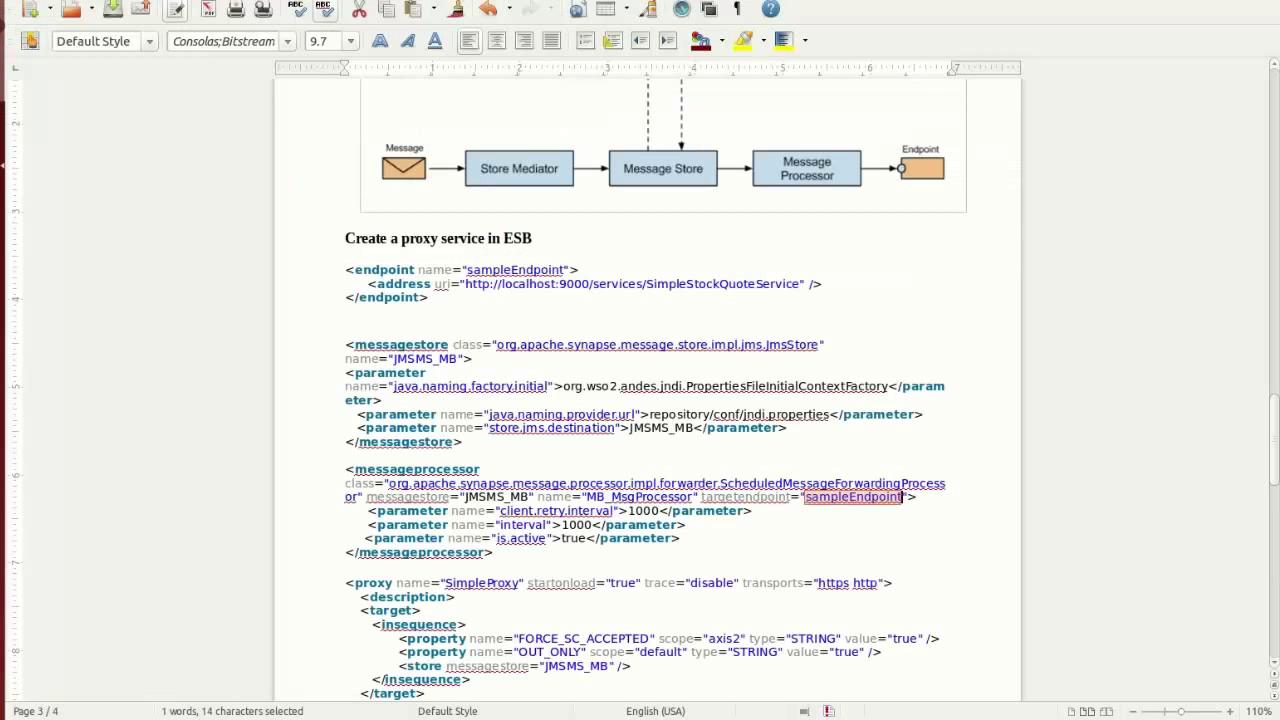
pyautogui.scroll(-3, 543, 574)
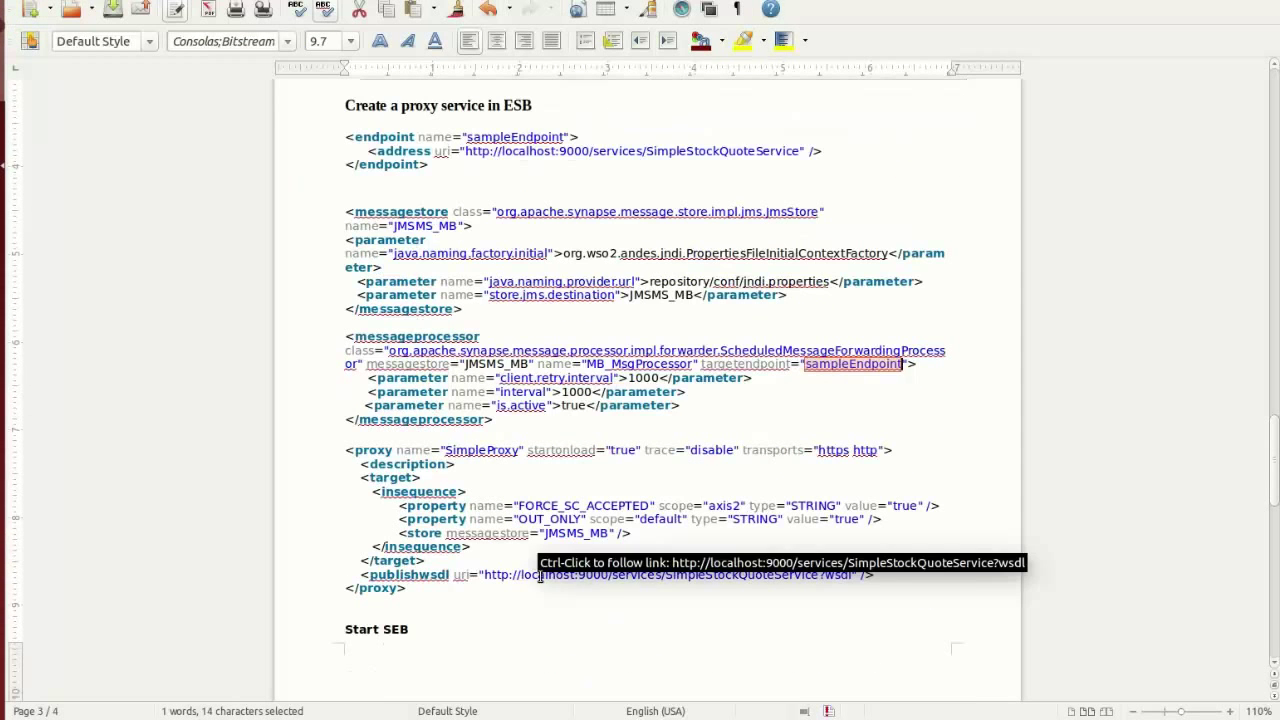
pyautogui.scroll(-2, 428, 512)
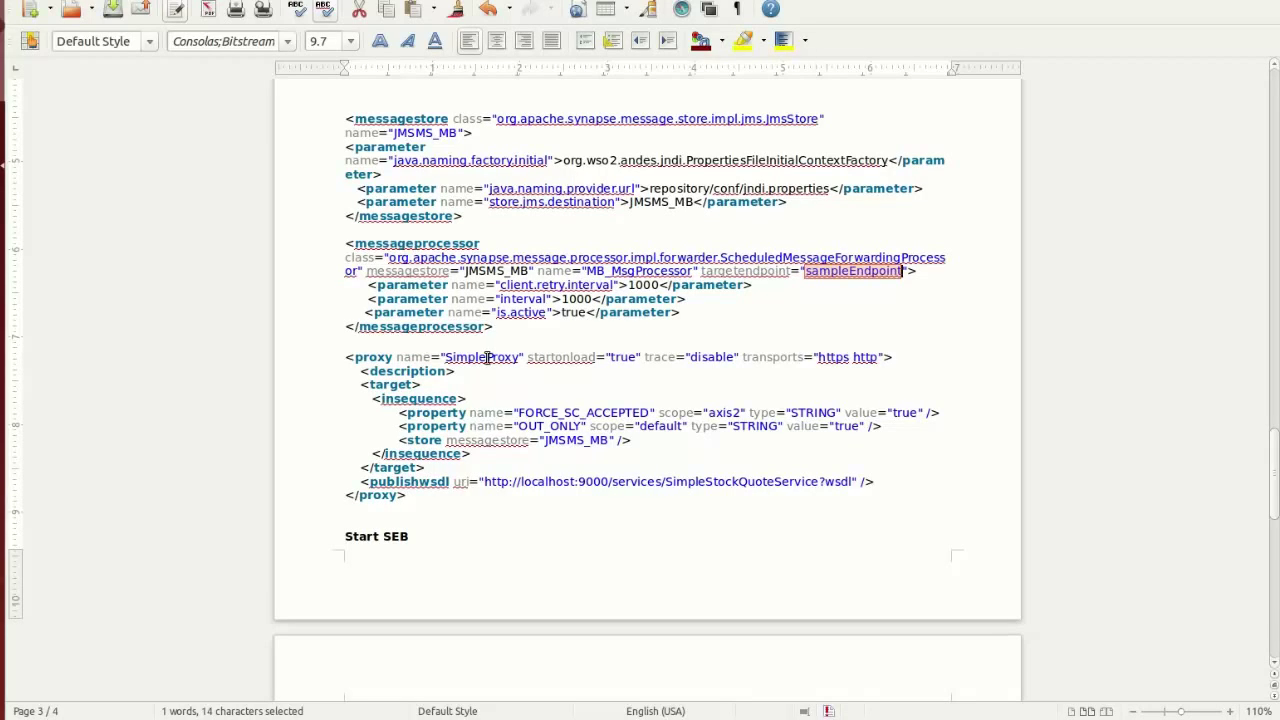
pyautogui.hotkey('alt', 'Tab')
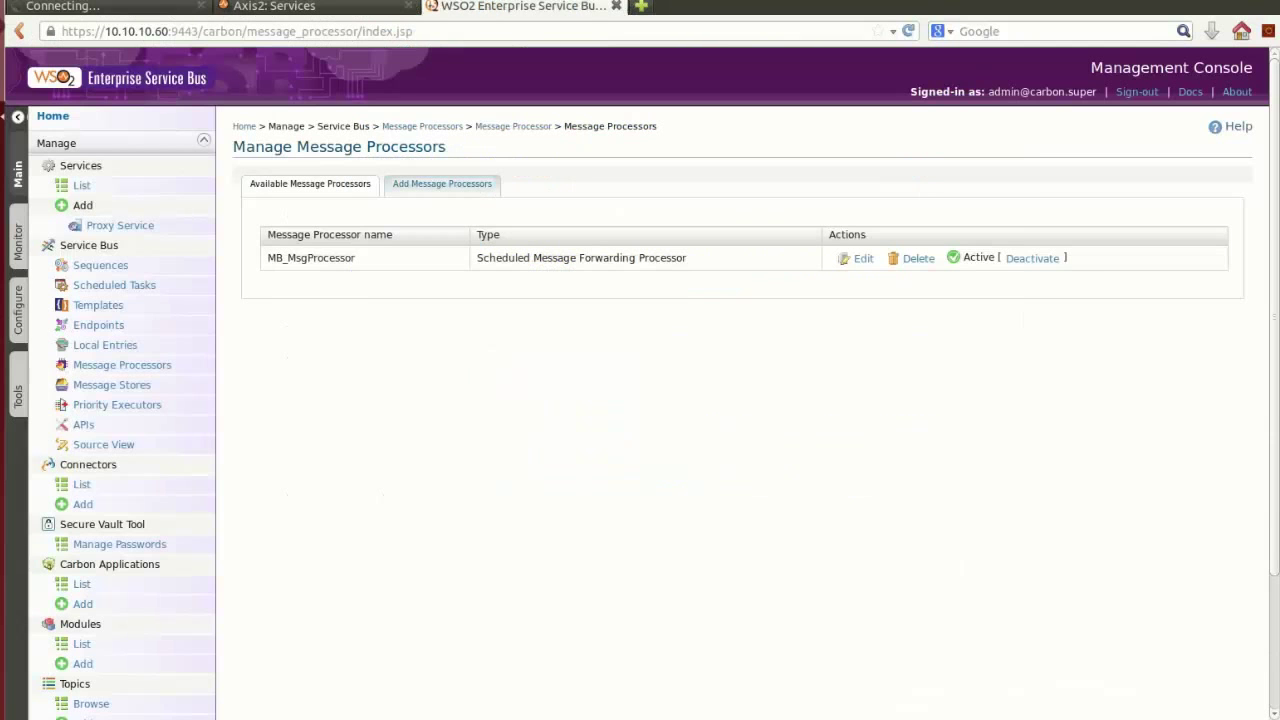
pyautogui.click(110, 225)
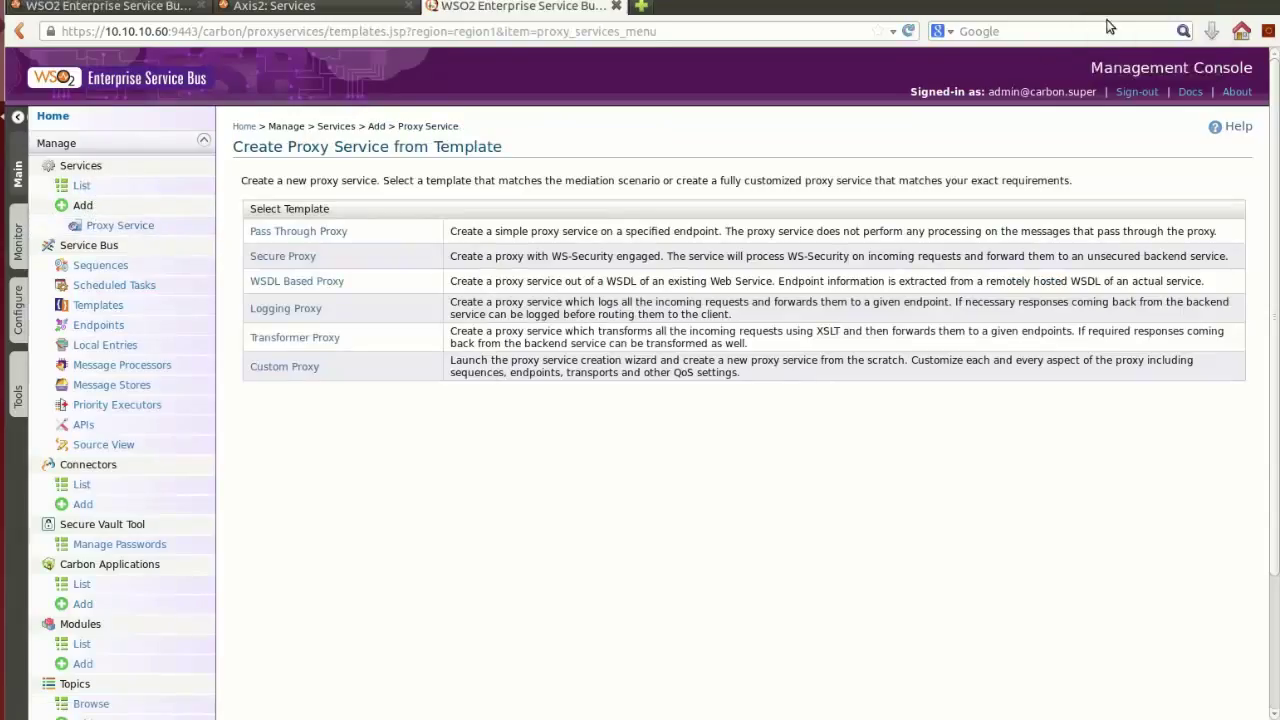
pyautogui.click(303, 367)
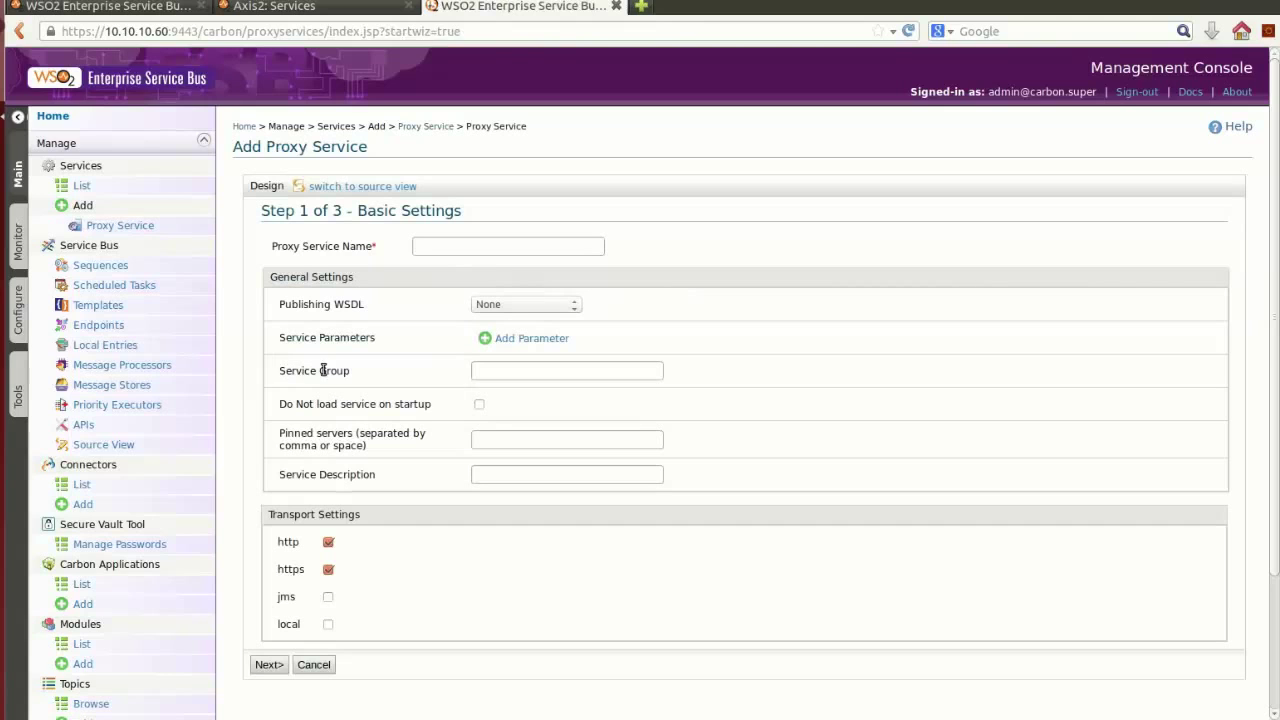
# Name the proxy service SimpleProxy, copying the name from the proxy definition in the Writer document
pyautogui.hotkey('alt', 'Tab')
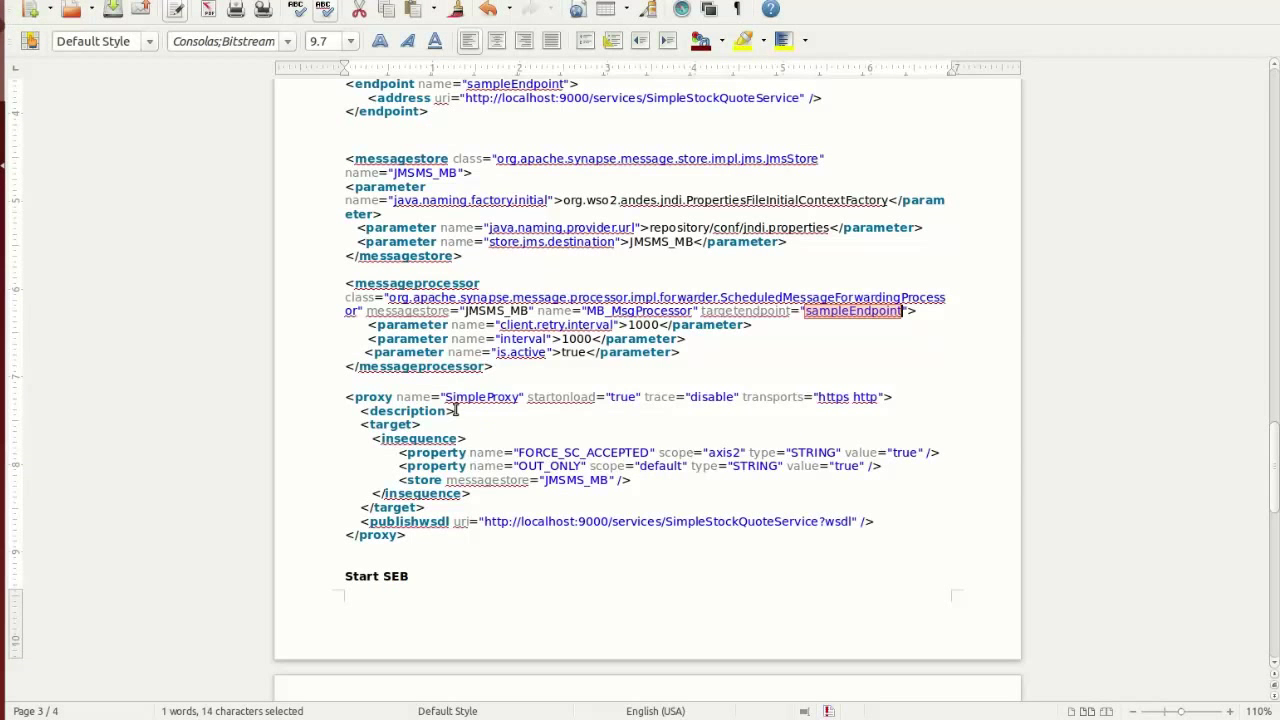
pyautogui.moveTo(446, 397); pyautogui.dragTo(520, 397)
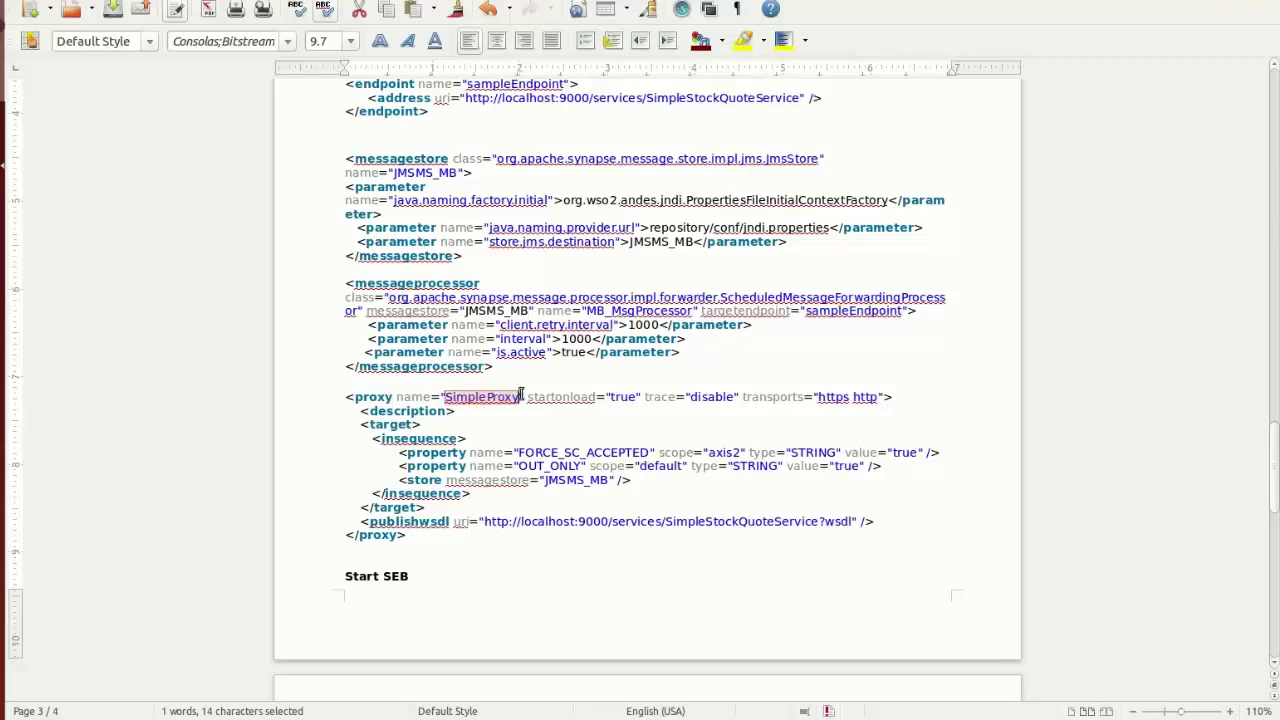
pyautogui.hotkey('ctrl', 'c')
pyautogui.hotkey('alt', 'Tab')
pyautogui.click(428, 245)
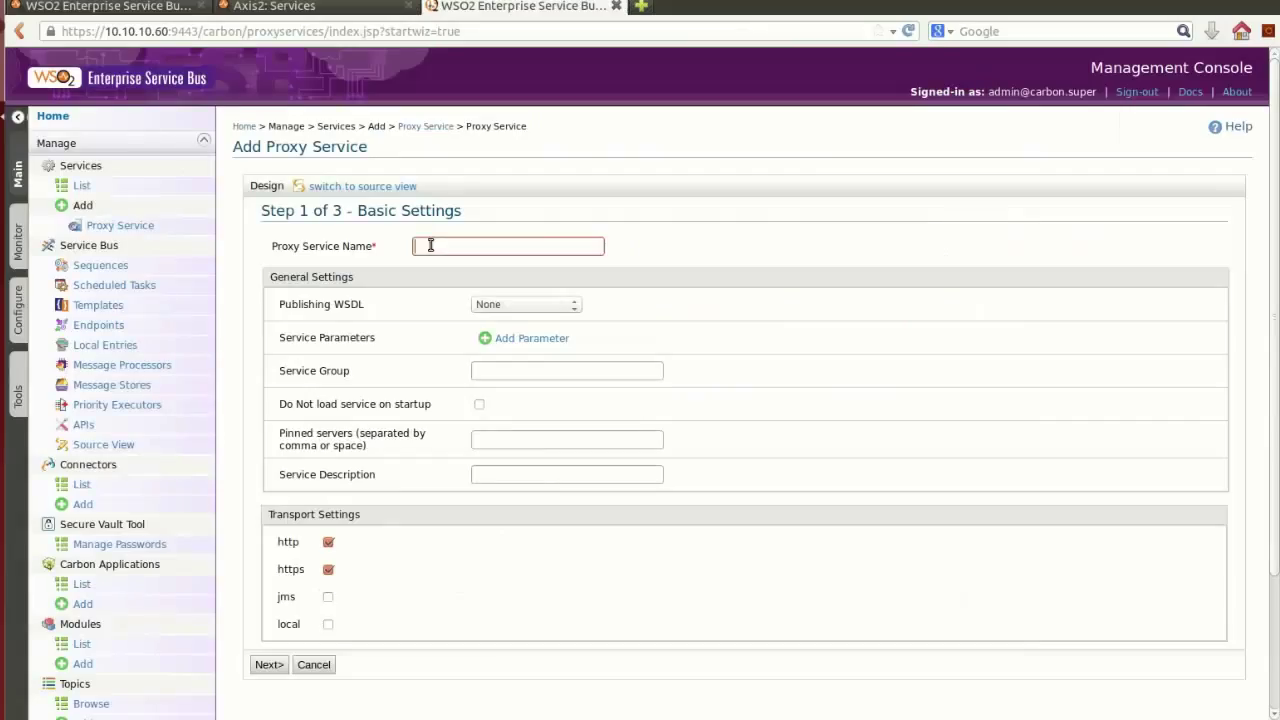
pyautogui.hotkey('ctrl', 'v')
pyautogui.click(558, 274)
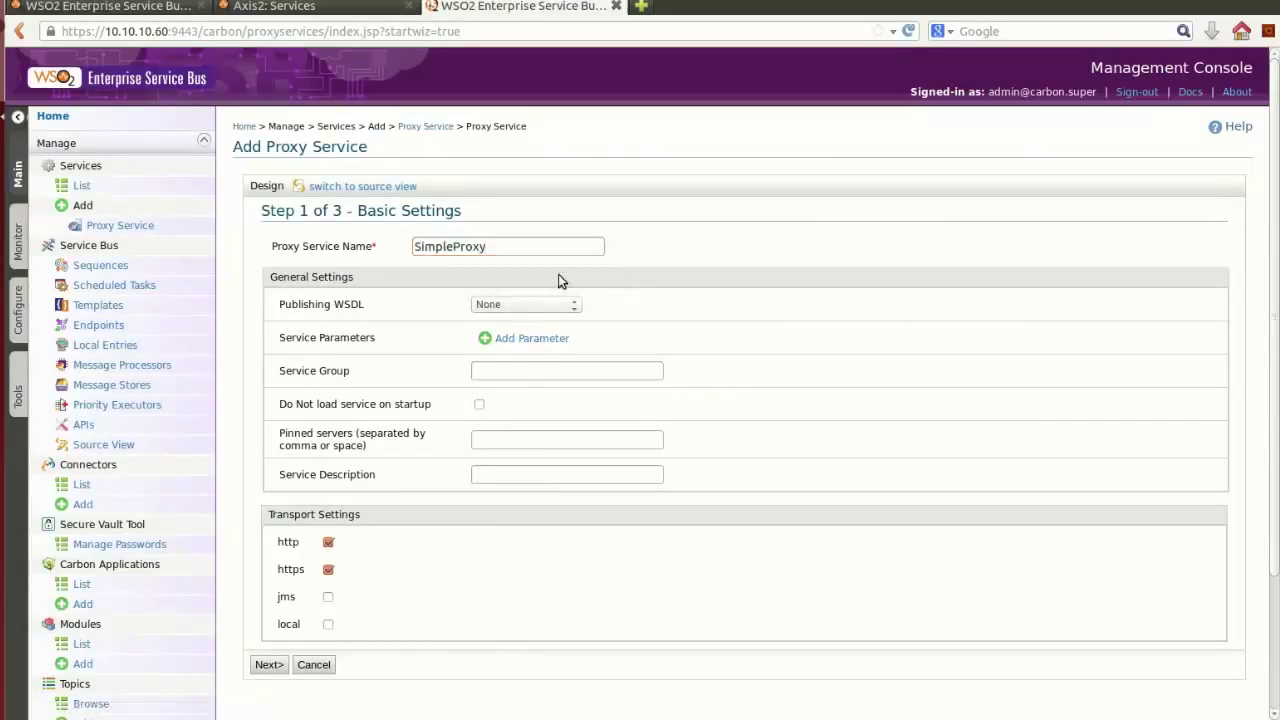
# Set the proxy's Publishing WSDL option to Specify source URL
pyautogui.hotkey('alt', 'Tab')
pyautogui.click(569, 308)
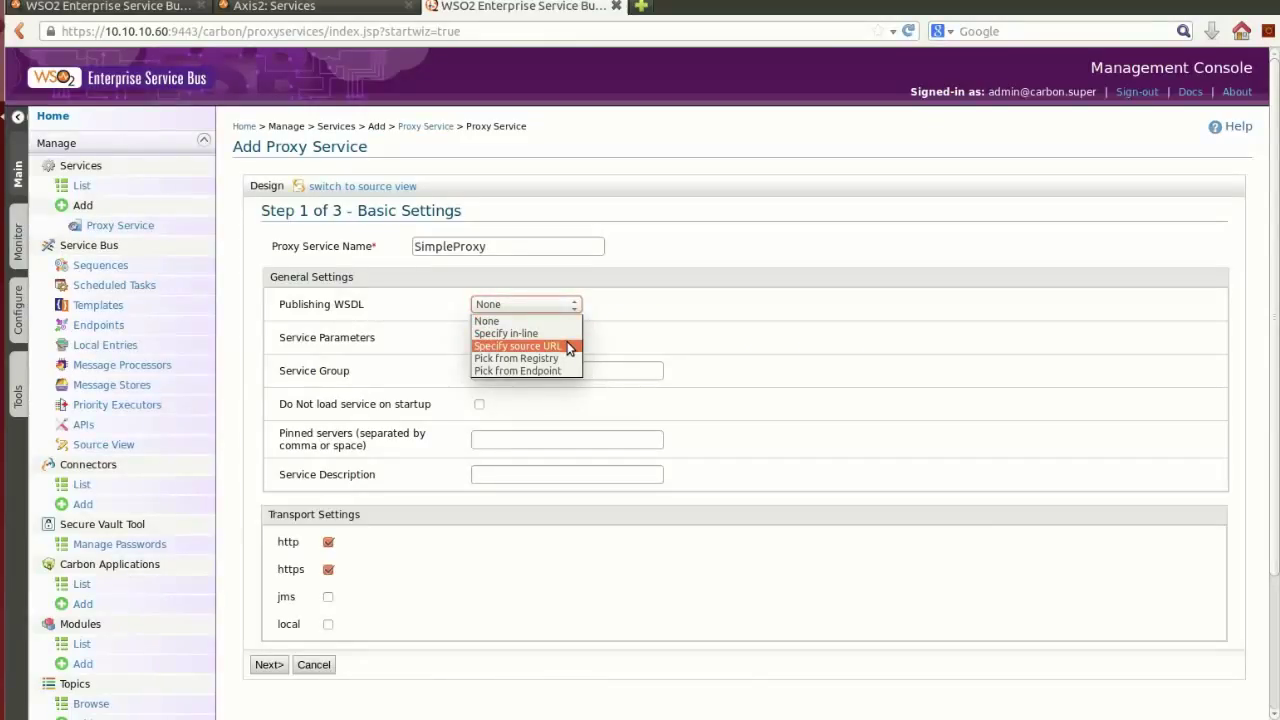
pyautogui.click(569, 346)
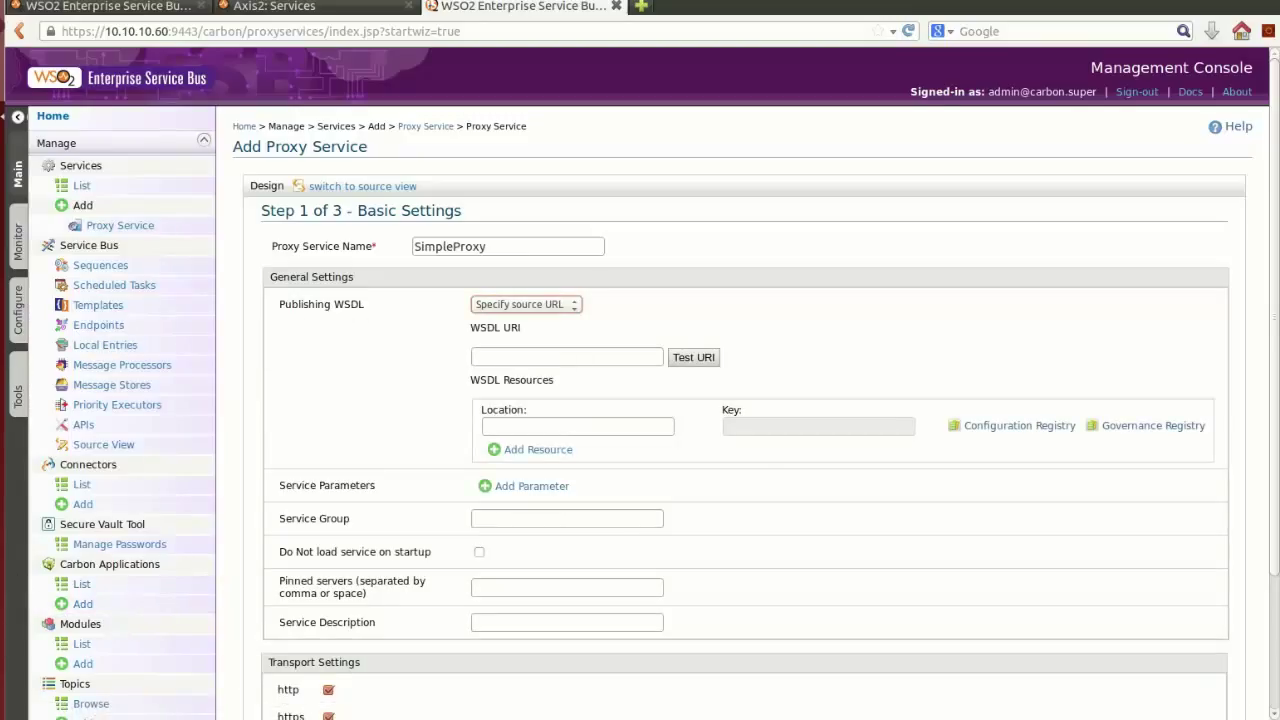
pyautogui.hotkey('alt', 'Tab')
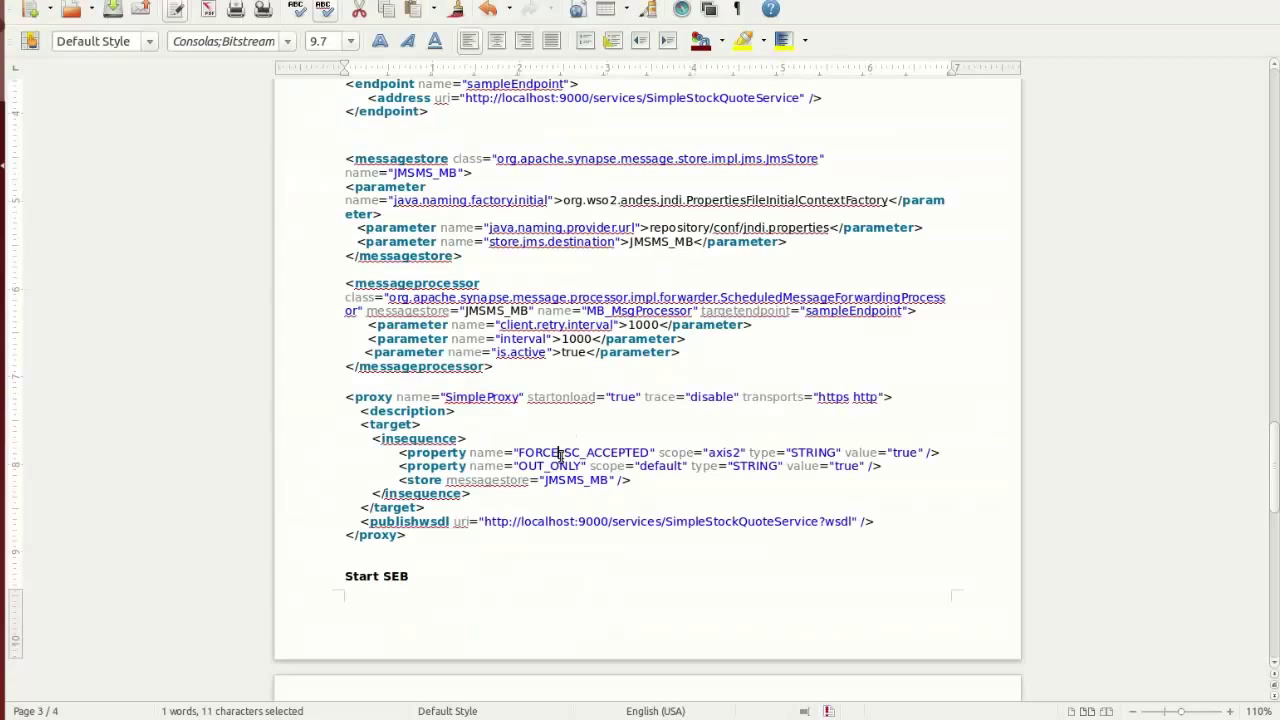
pyautogui.click(480, 534)
pyautogui.moveTo(485, 521); pyautogui.dragTo(852, 520)
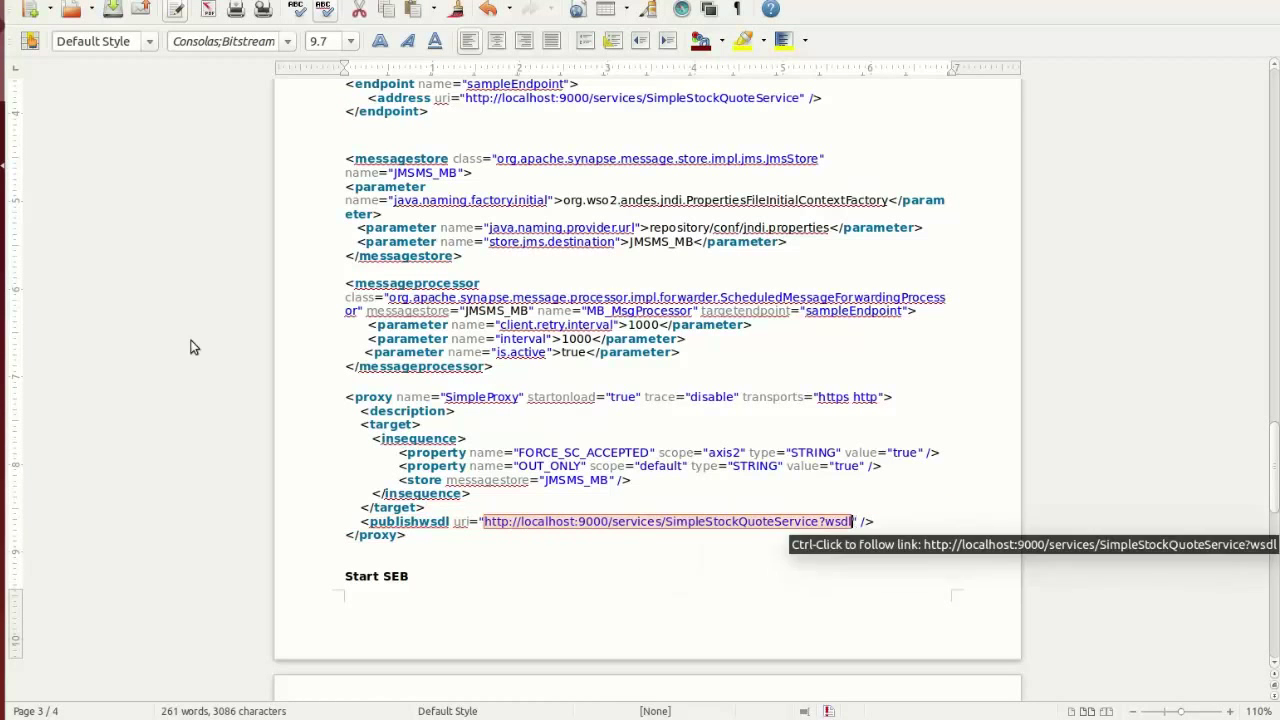
pyautogui.hotkey('ctrl', 'c')
pyautogui.hotkey('alt', 'Tab')
pyautogui.click(564, 362)
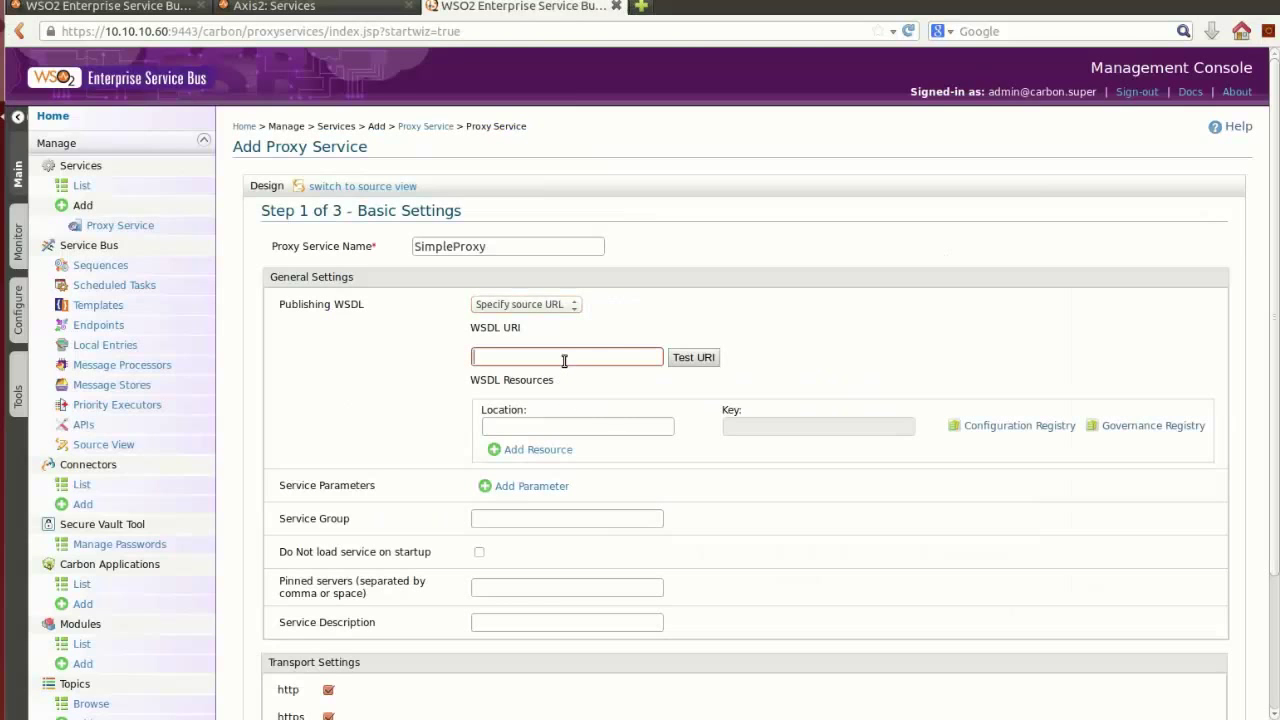
pyautogui.hotkey('ctrl', 'v')
pyautogui.click(693, 357)
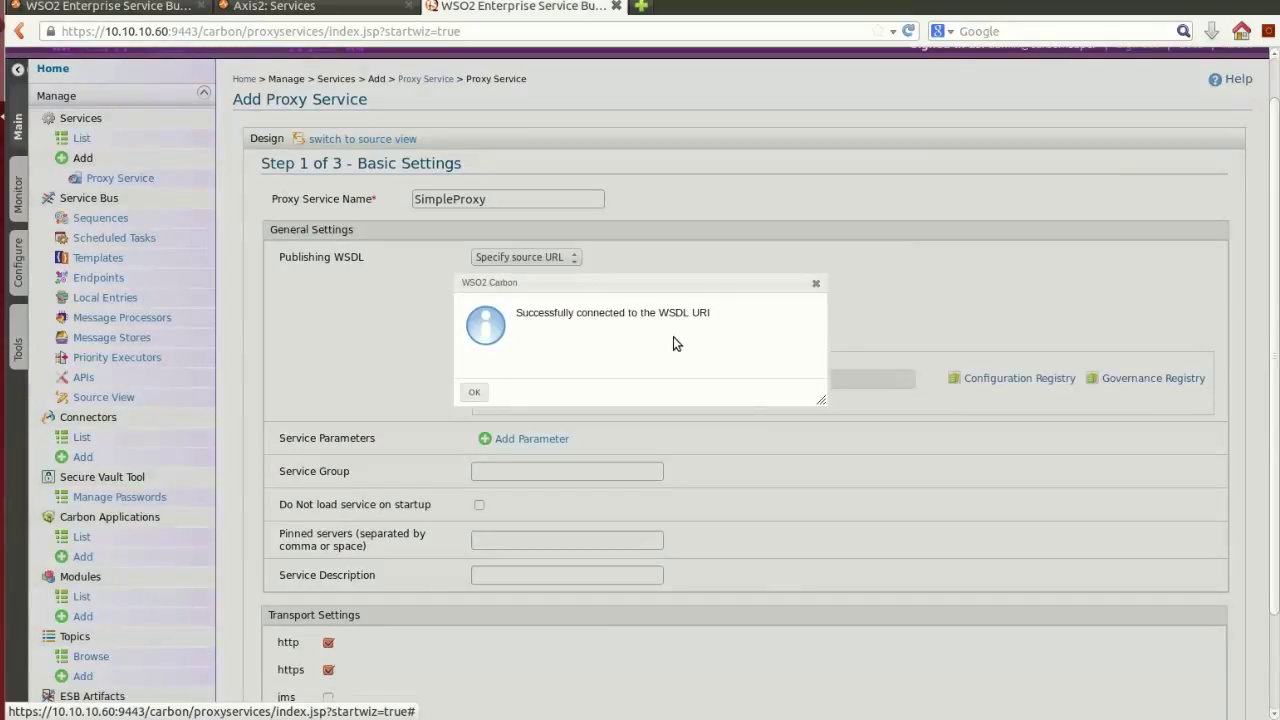
# Dismiss the WSDL connection message and advance the SimpleProxy wizard to the in sequence and endpoint options
pyautogui.click(476, 391)
pyautogui.scroll(-3, 666, 516)
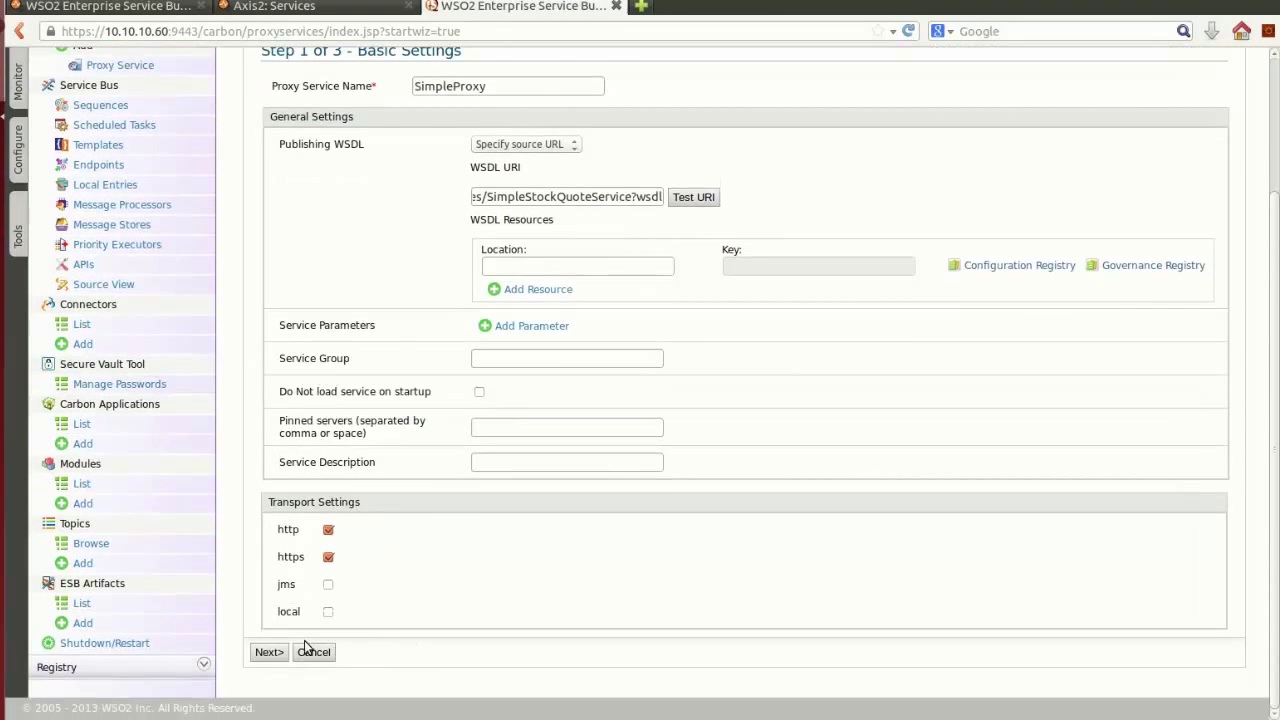
pyautogui.click(266, 651)
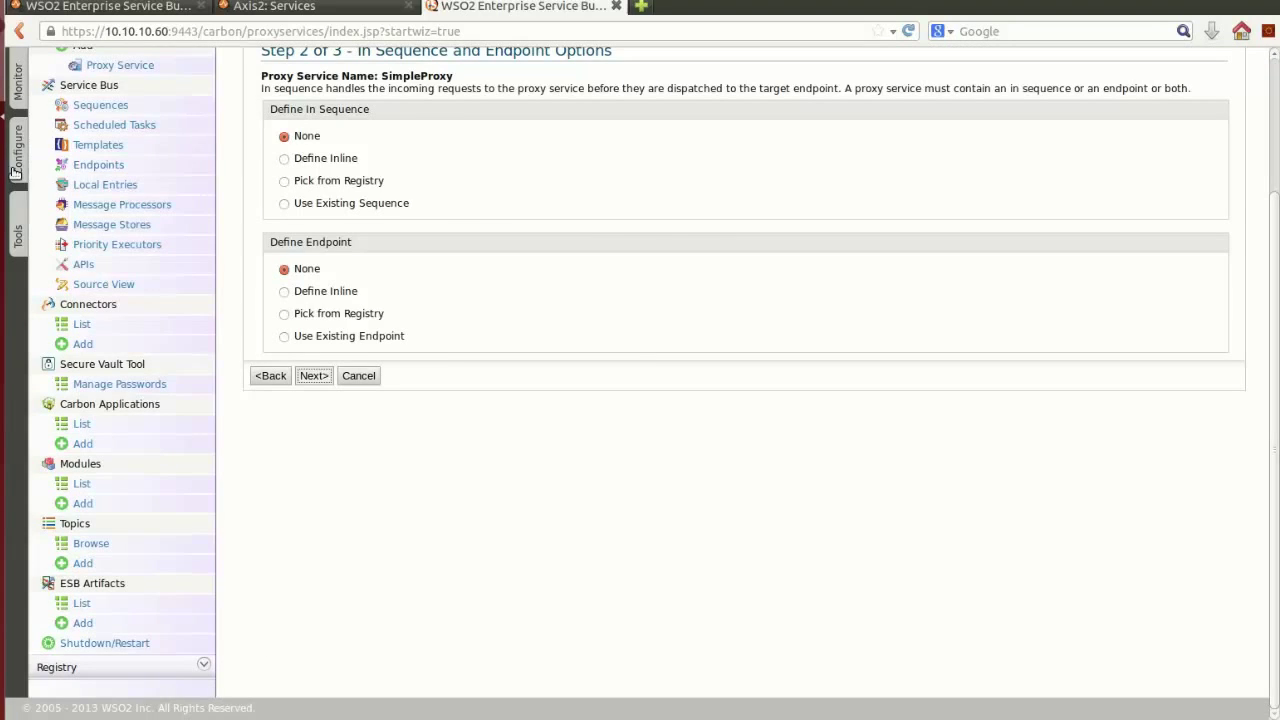
# Check the proxy's insequence in the Writer document, then set SimpleProxy's in sequence to Define Inline and start creating it
pyautogui.hotkey('alt', 'Tab')
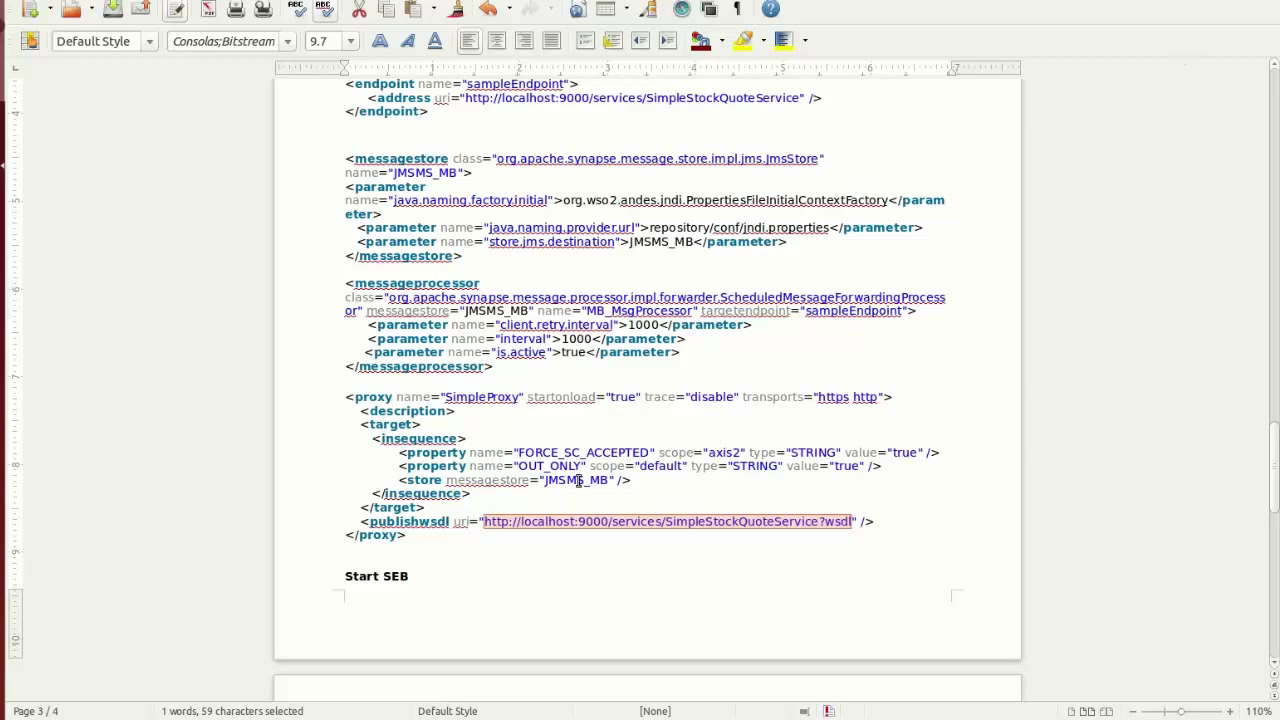
pyautogui.click(487, 453)
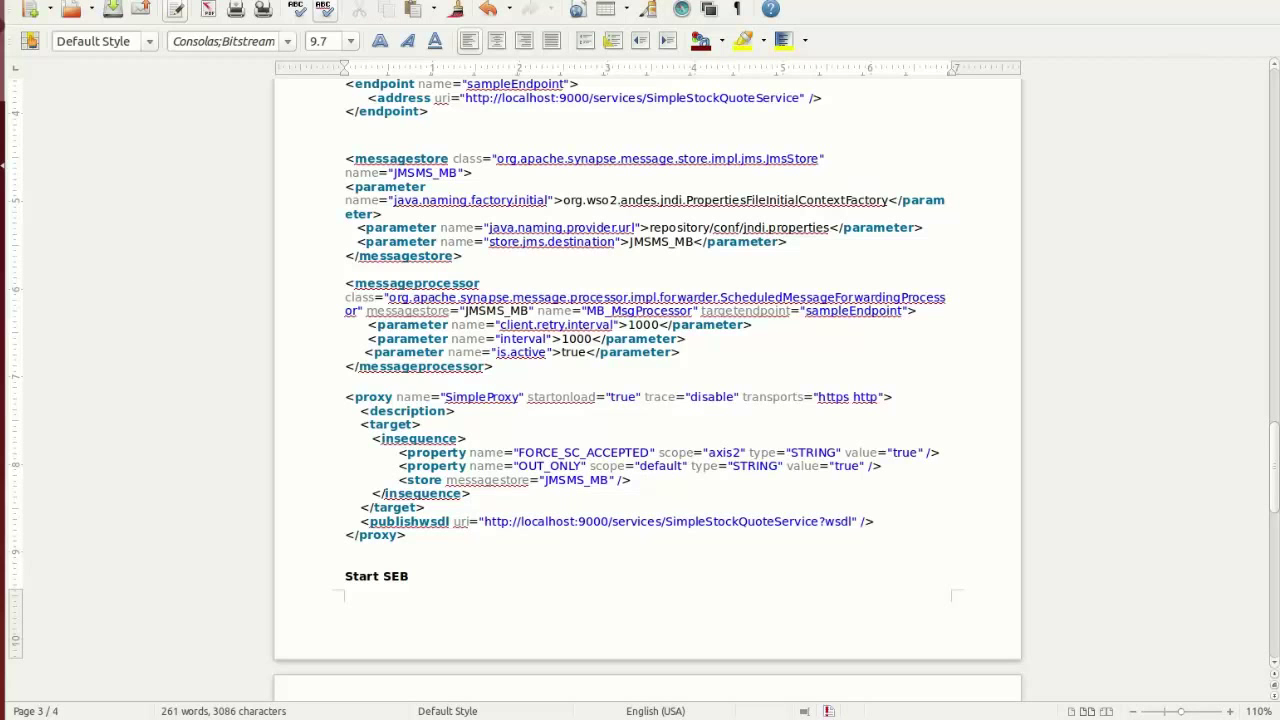
pyautogui.click(8, 116)
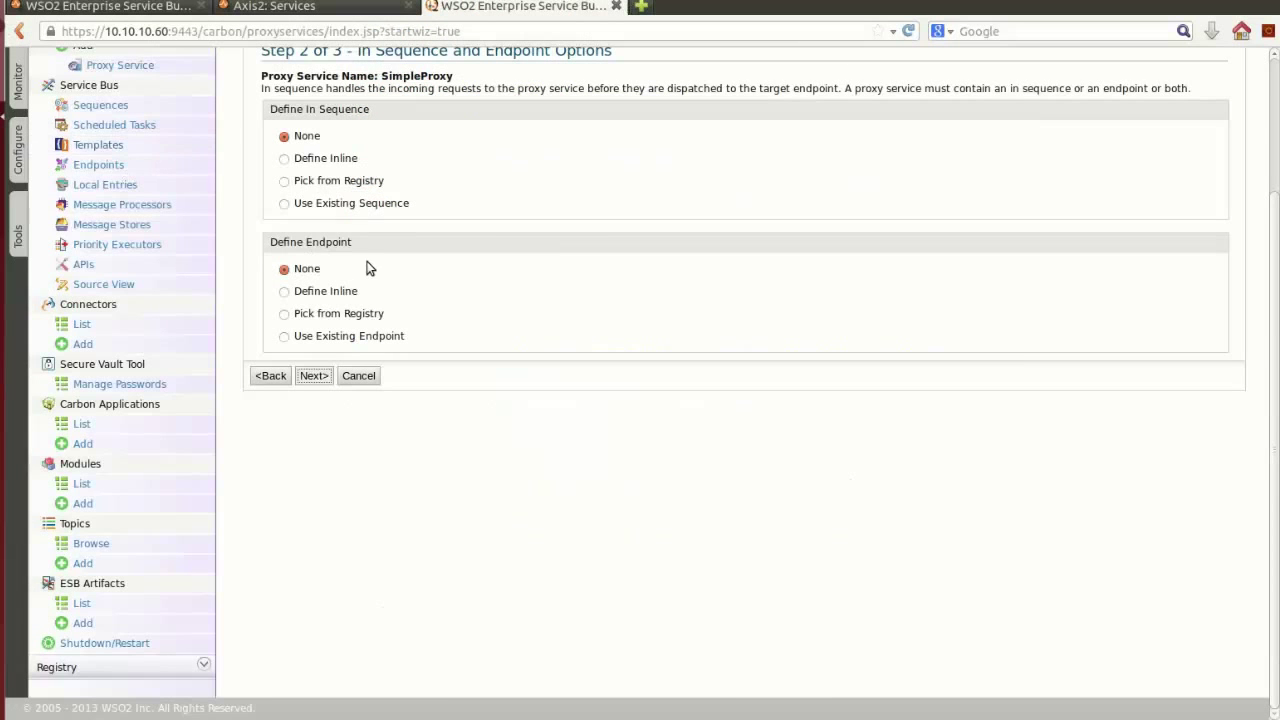
pyautogui.click(290, 160)
pyautogui.moveTo(298, 108); pyautogui.dragTo(403, 110)
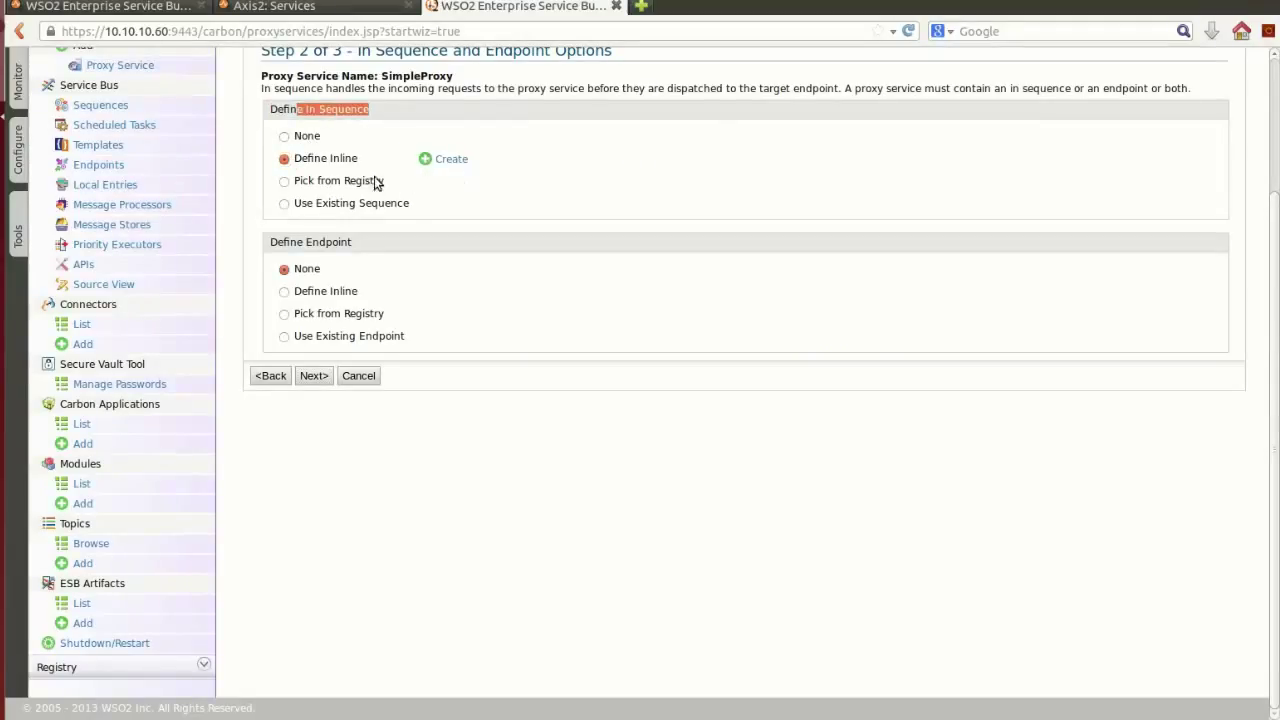
pyautogui.click(445, 162)
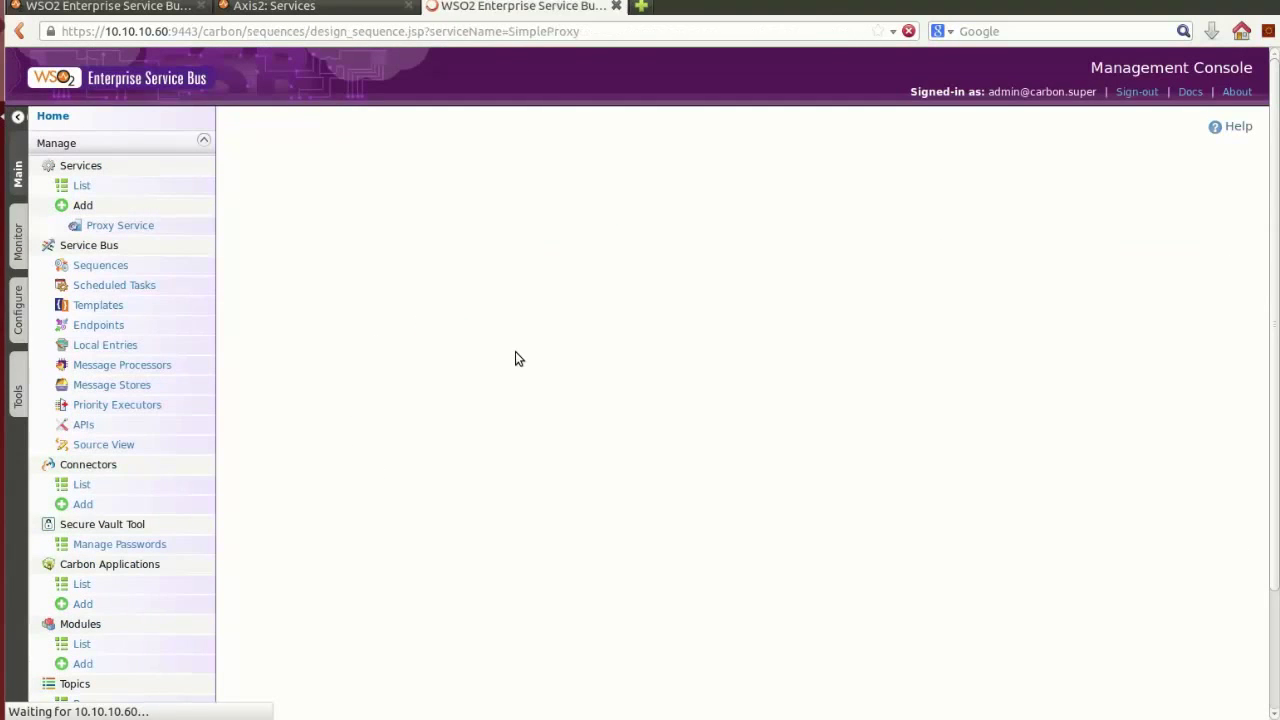
# Add a Property mediator from the Core group as a child of the in sequence's root
pyautogui.click(378, 268)
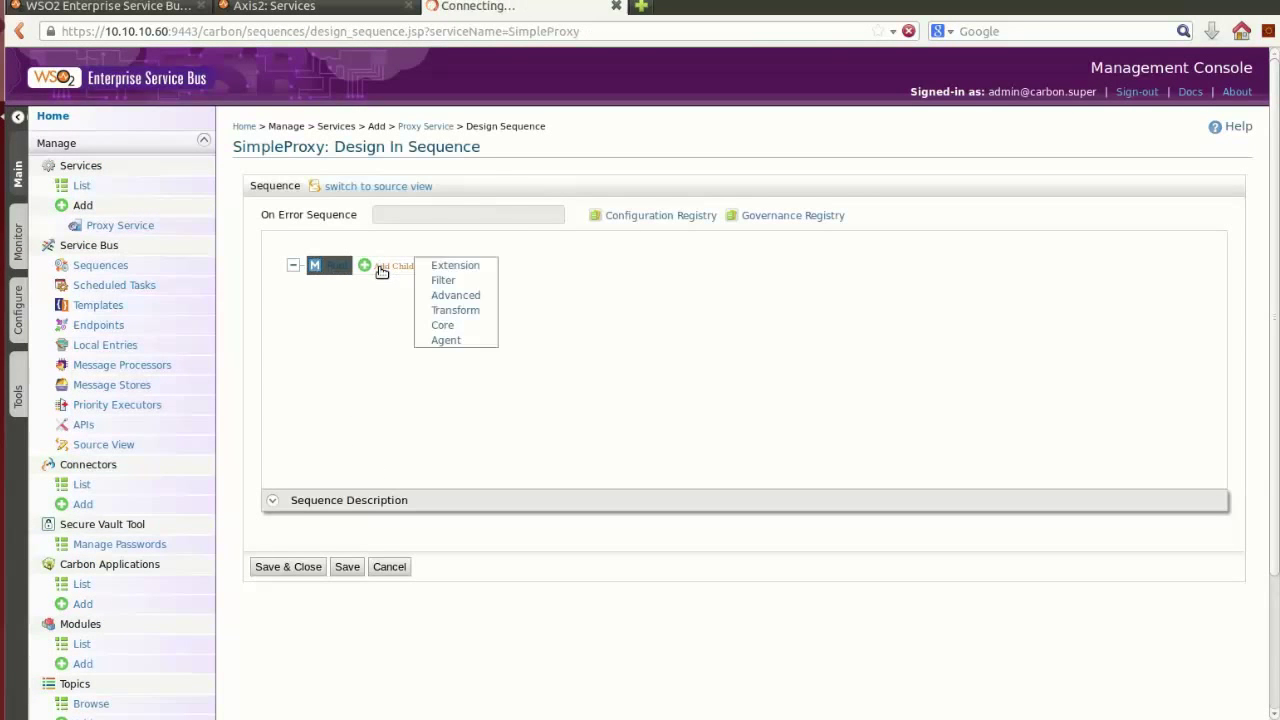
pyautogui.moveTo(443, 235)
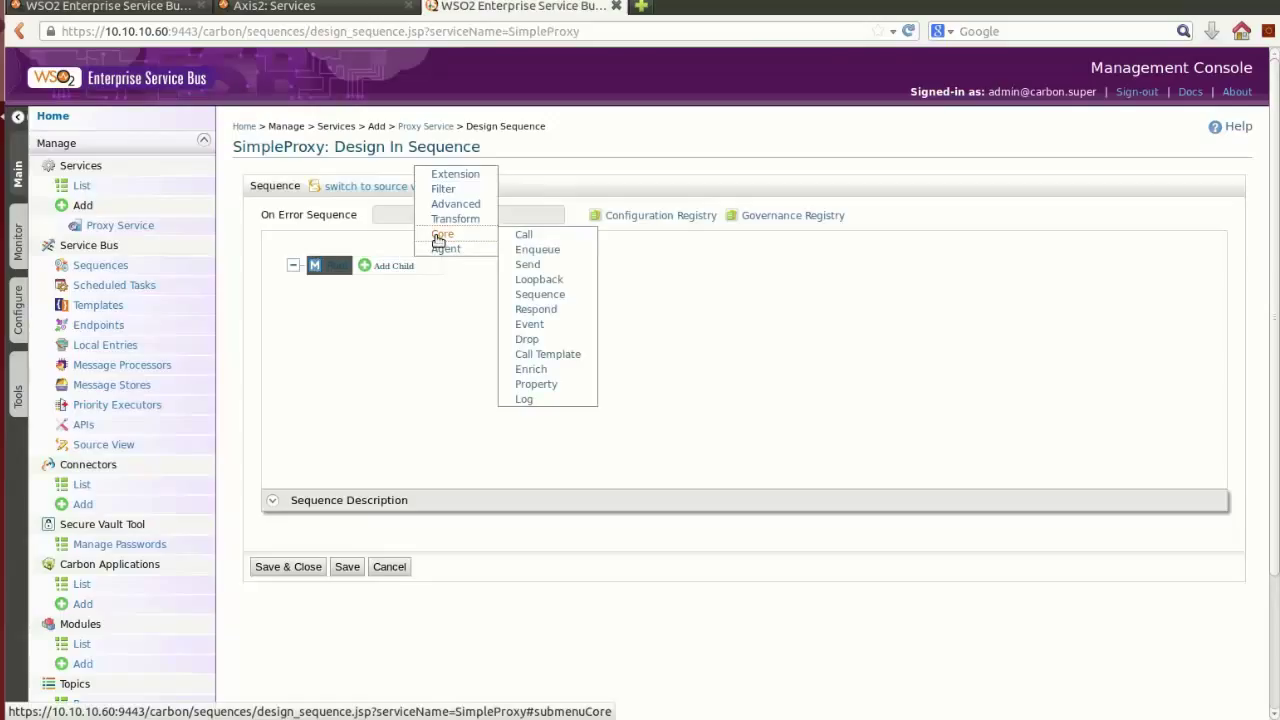
pyautogui.click(537, 384)
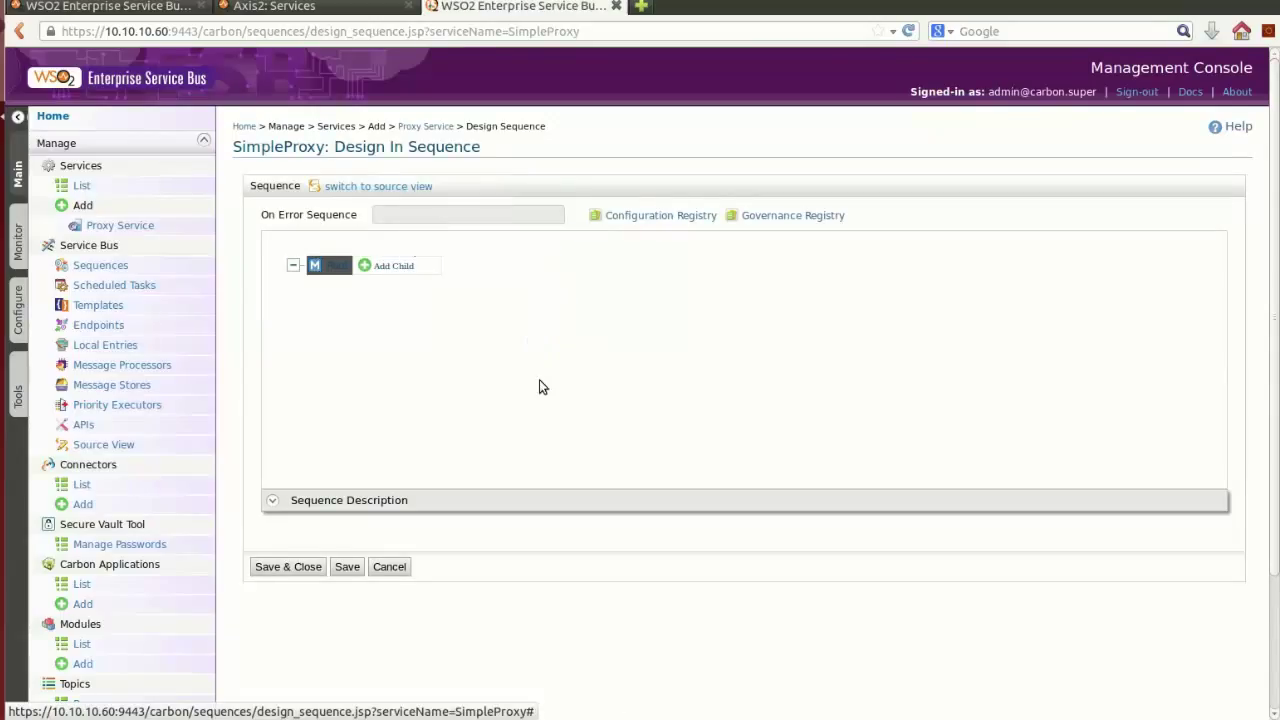
pyautogui.scroll(-3, 510, 414)
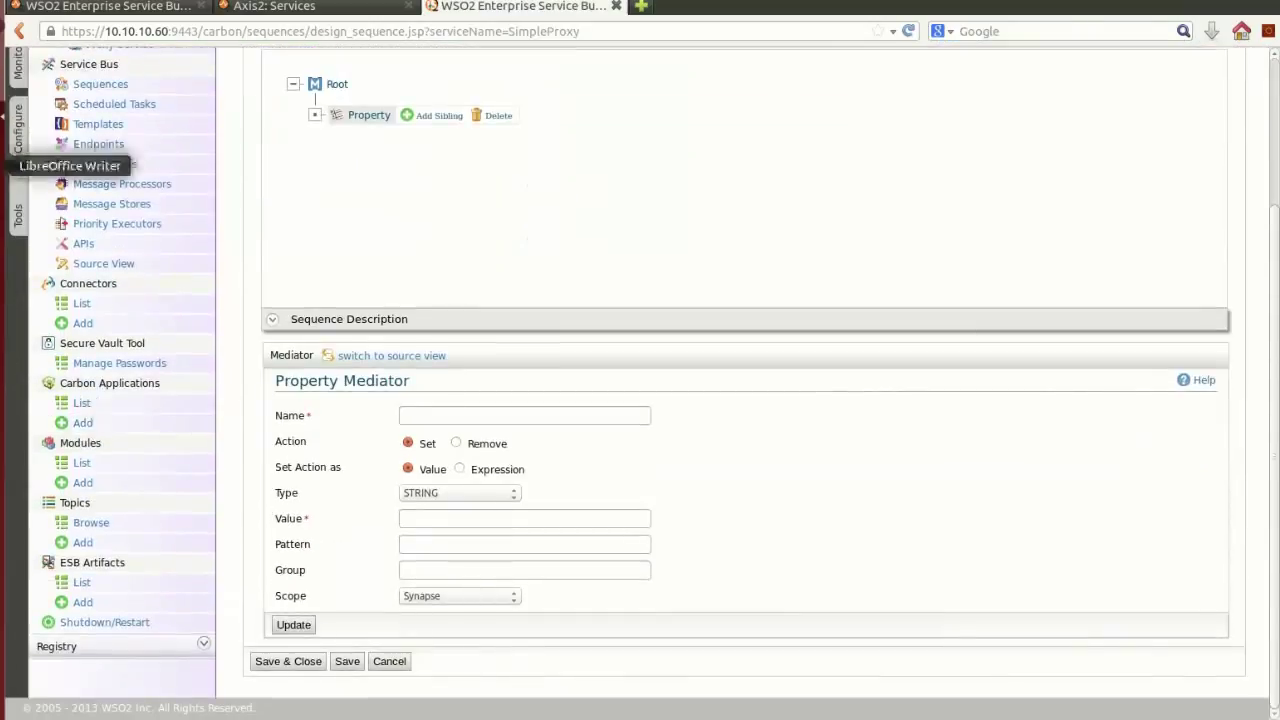
# Copy FORCE_SC_ACCEPTED from the Writer document into the Property mediator's name
pyautogui.click(28, 185)
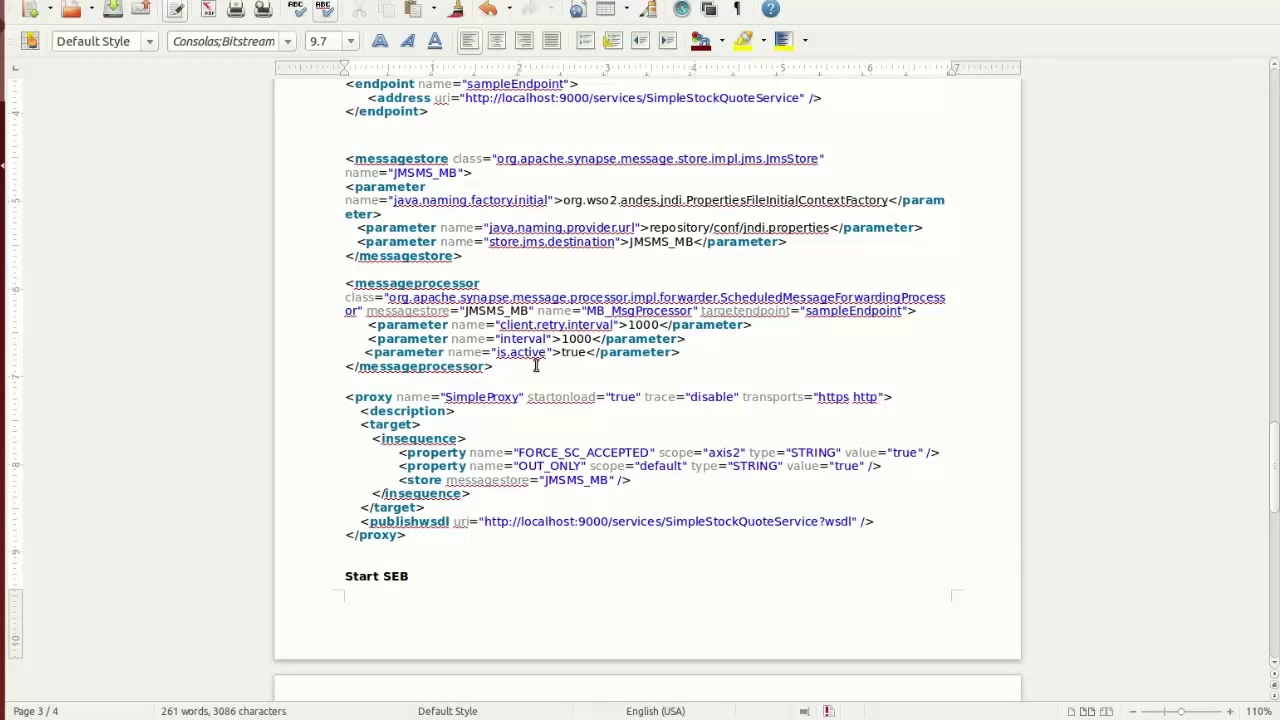
pyautogui.moveTo(518, 455); pyautogui.dragTo(652, 452)
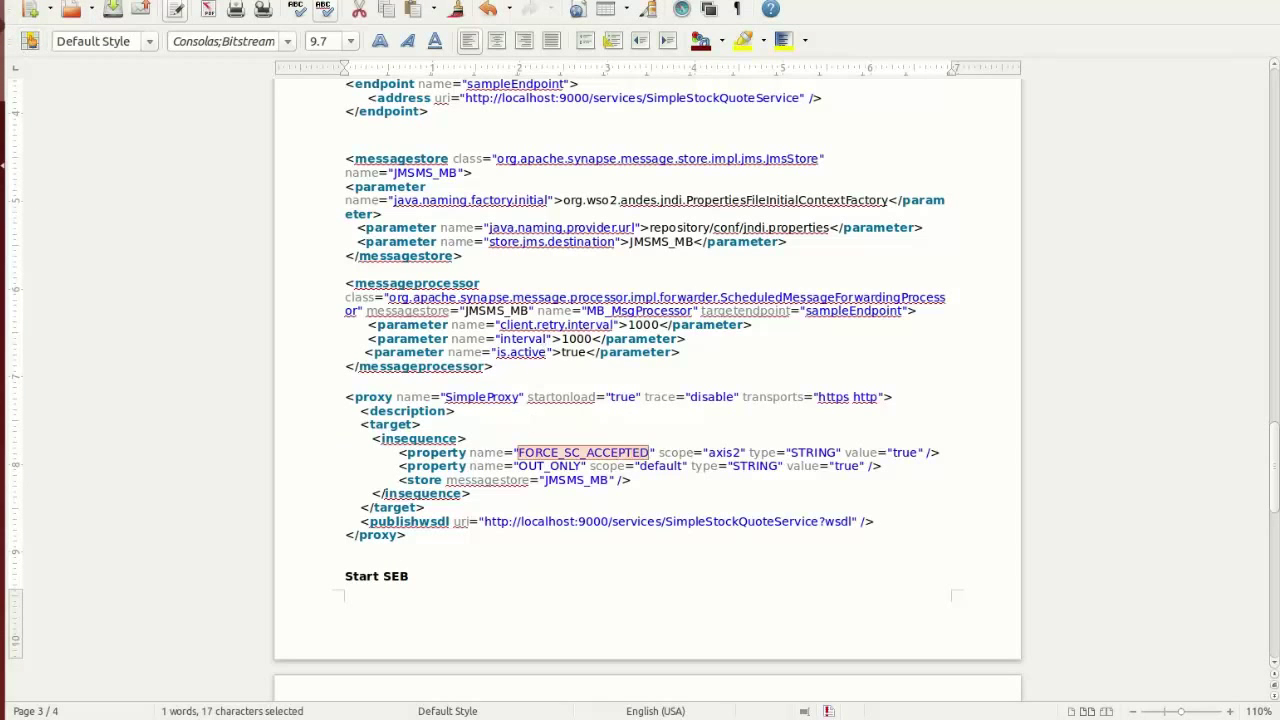
pyautogui.hotkey('alt', 'Tab')
pyautogui.click(463, 414)
pyautogui.hotkey('ctrl', 'v')
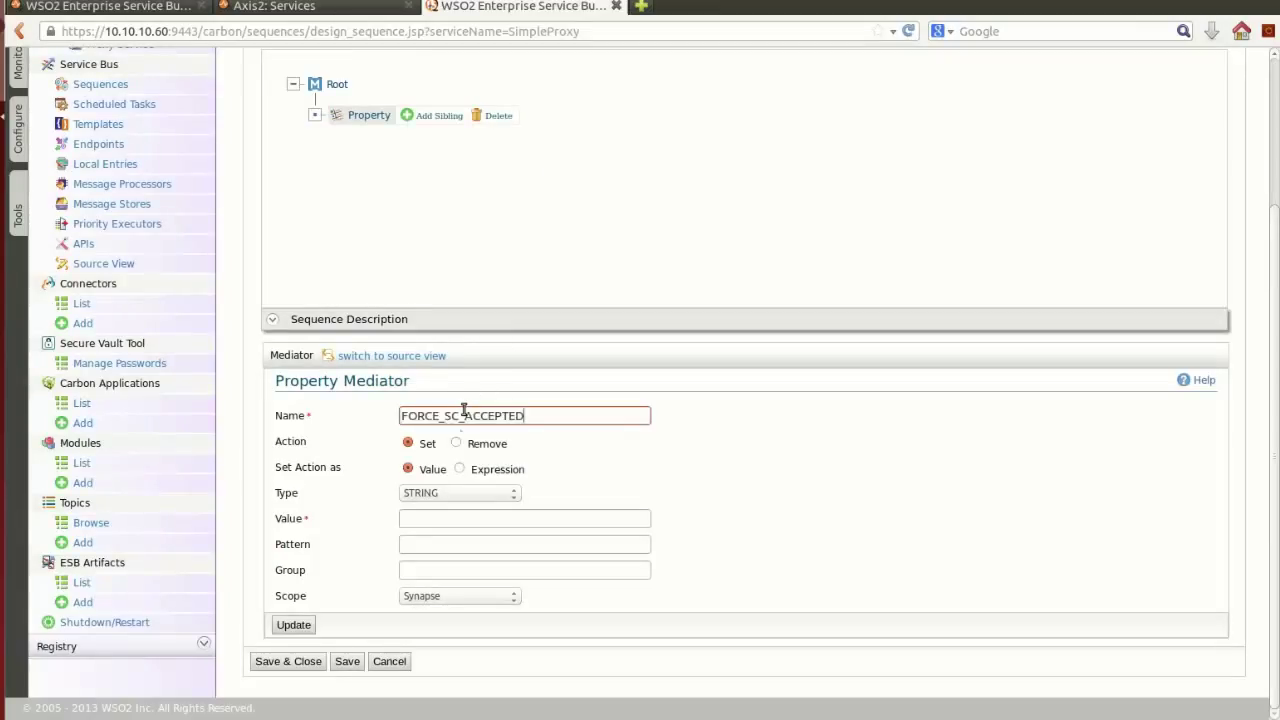
# Set the FORCE_SC_ACCEPTED property's value to true and its scope to axis2 as in the Writer document, and update the mediator
pyautogui.click(438, 514)
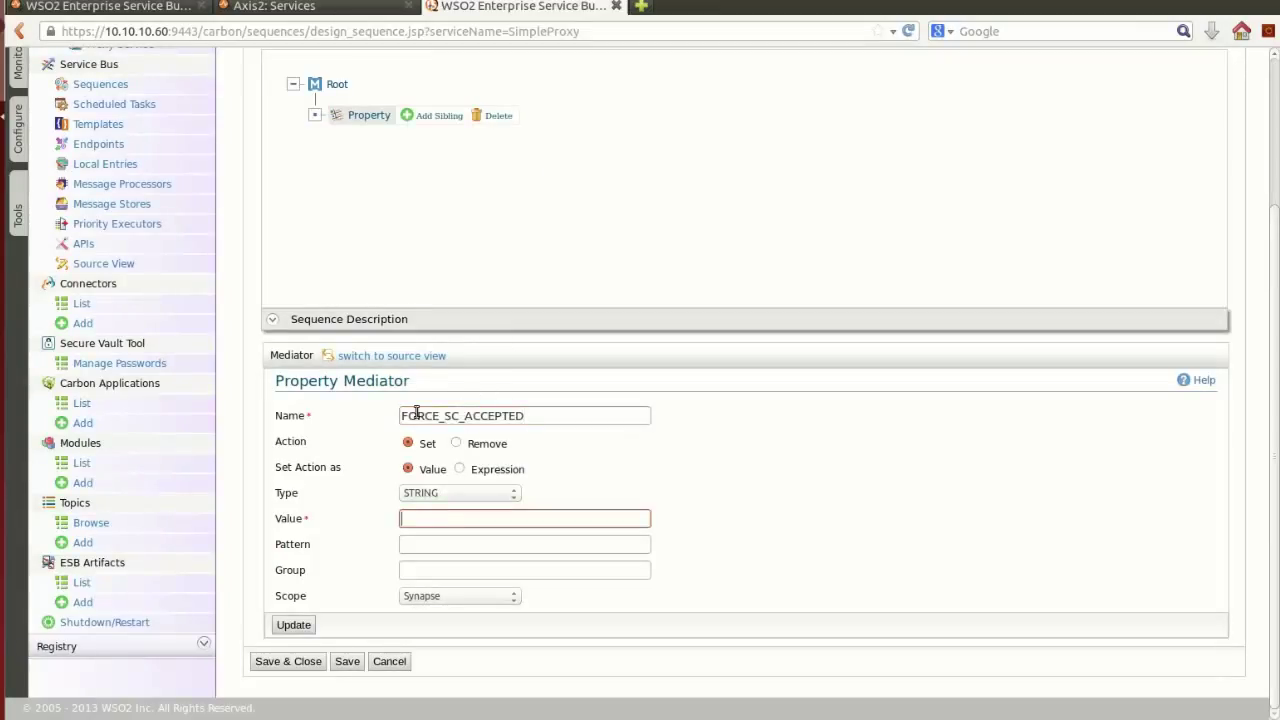
pyautogui.write('true')
pyautogui.hotkey('alt', 'Tab')
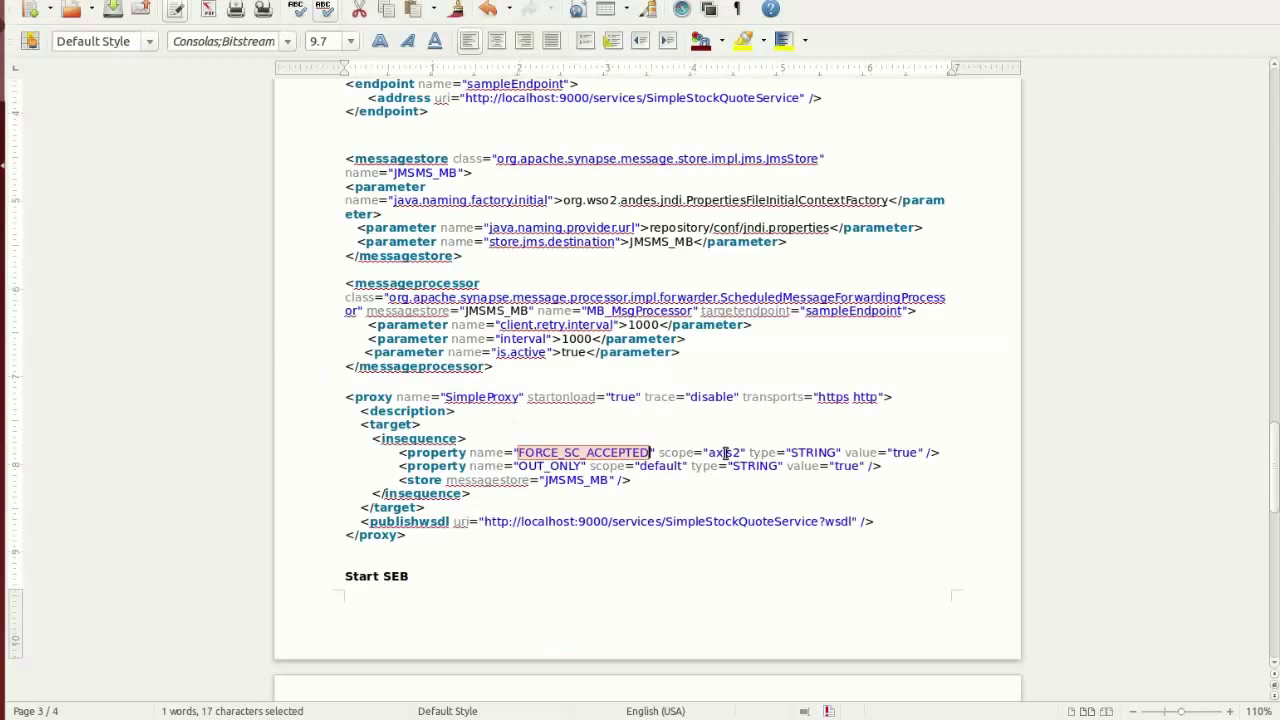
pyautogui.hotkey('alt', 'Tab')
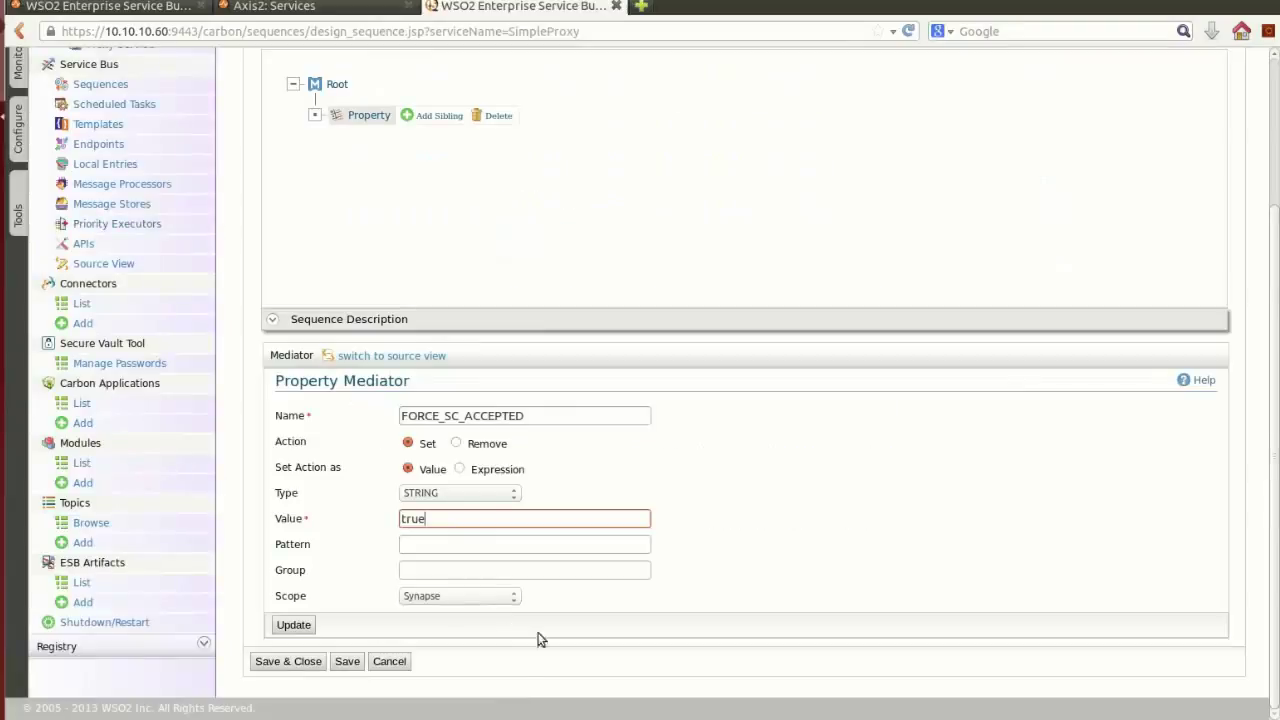
pyautogui.click(496, 600)
pyautogui.click(478, 637)
pyautogui.click(284, 625)
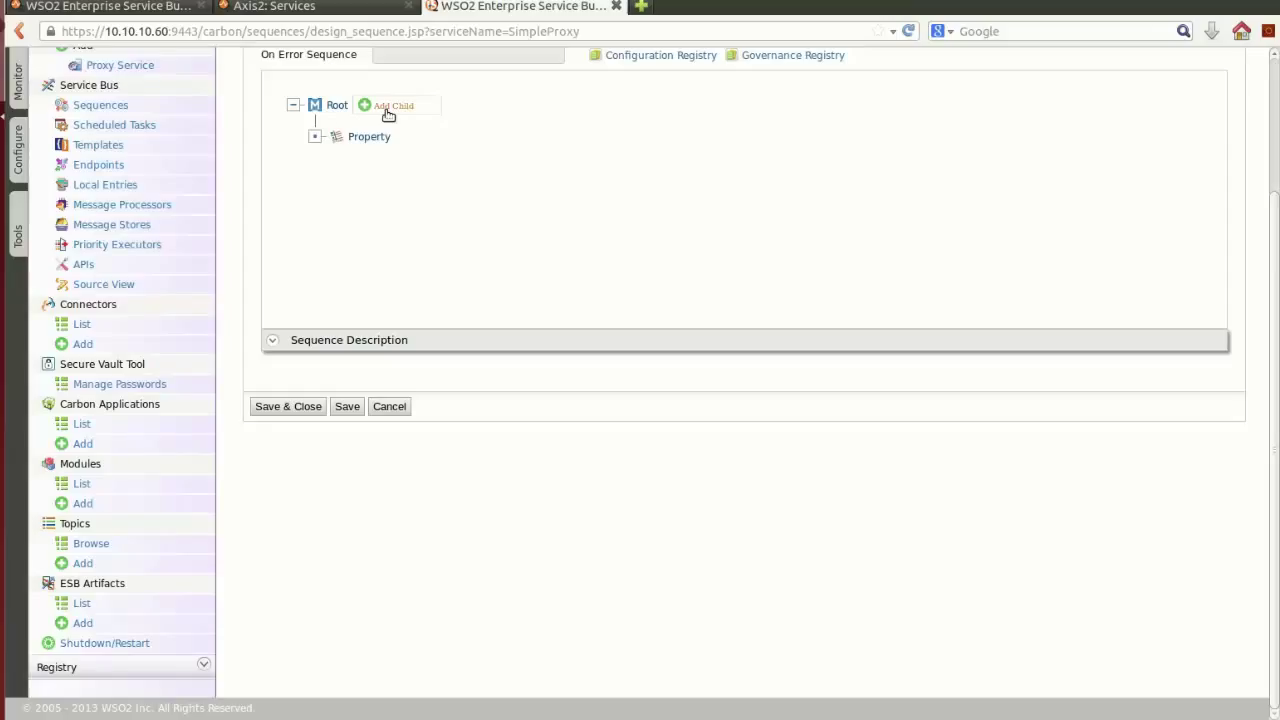
# Add a second Property mediator under the root and name it OUT_ONLY, copying the name from the Writer document
pyautogui.click(388, 112)
pyautogui.moveTo(454, 166)
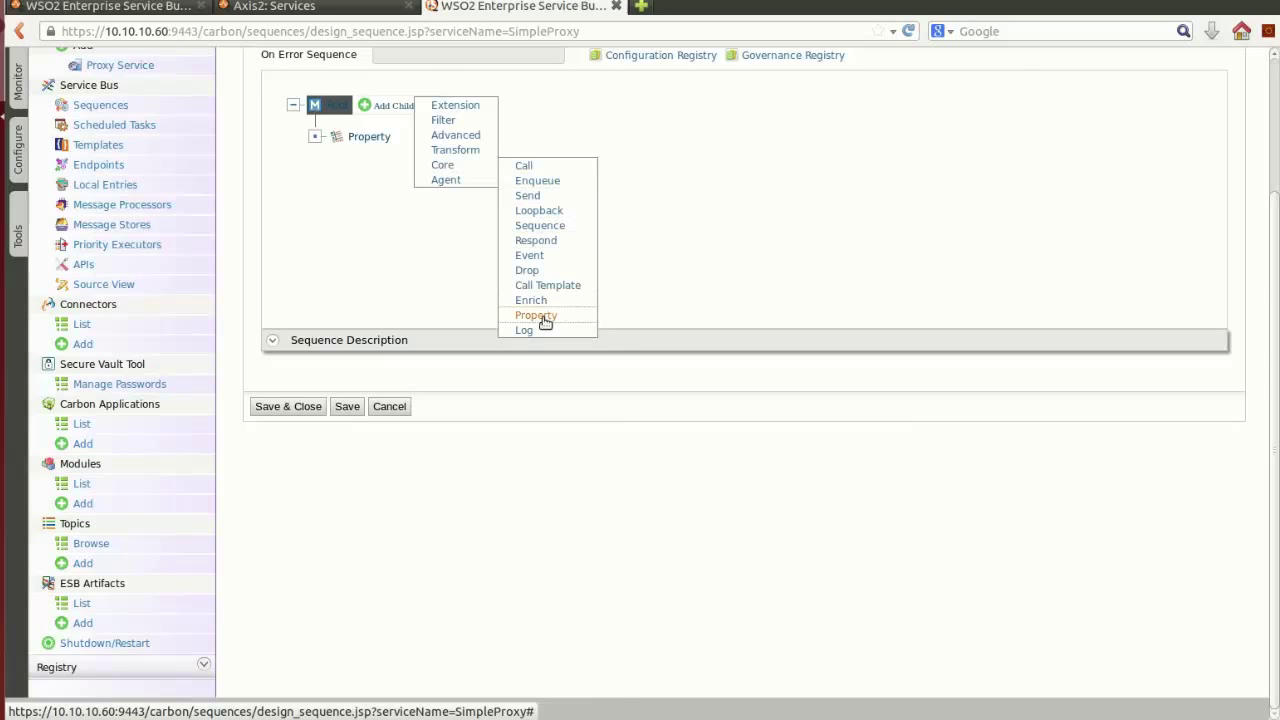
pyautogui.click(541, 316)
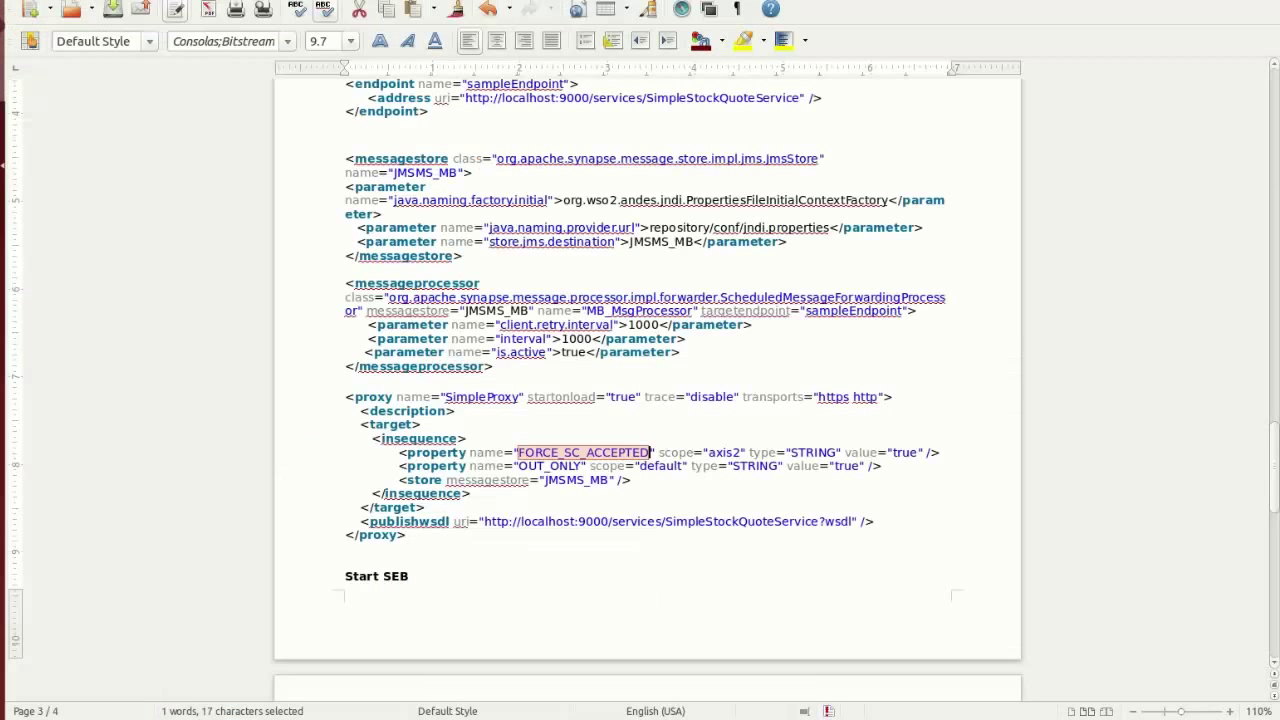
pyautogui.click(520, 467)
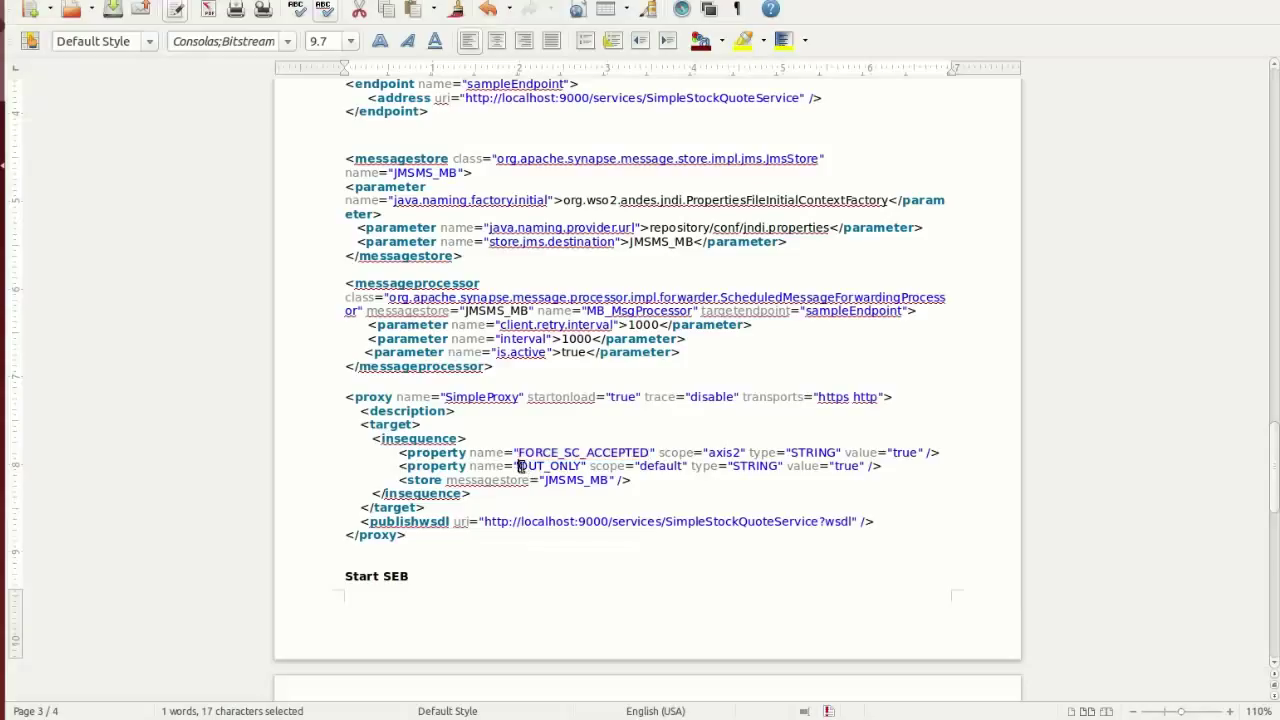
pyautogui.moveTo(518, 467); pyautogui.dragTo(584, 467)
pyautogui.hotkey('ctrl', 'c')
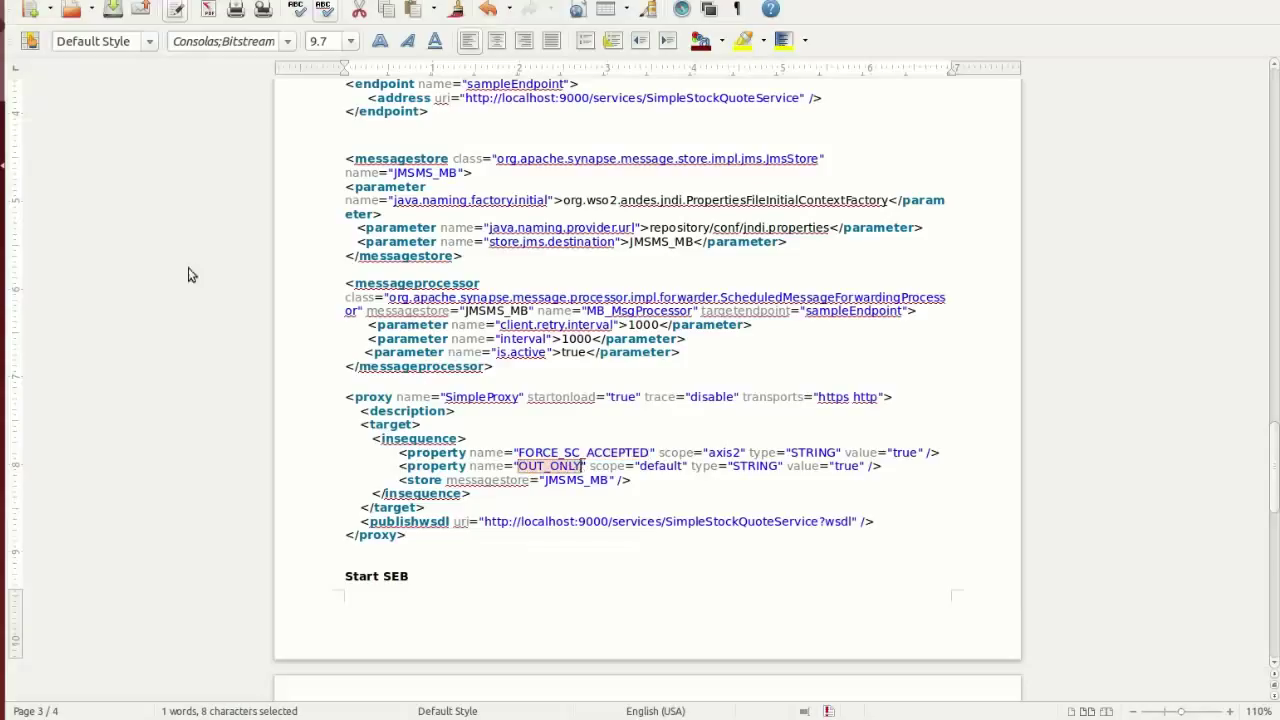
pyautogui.hotkey('alt', 'Tab')
pyautogui.click(497, 437)
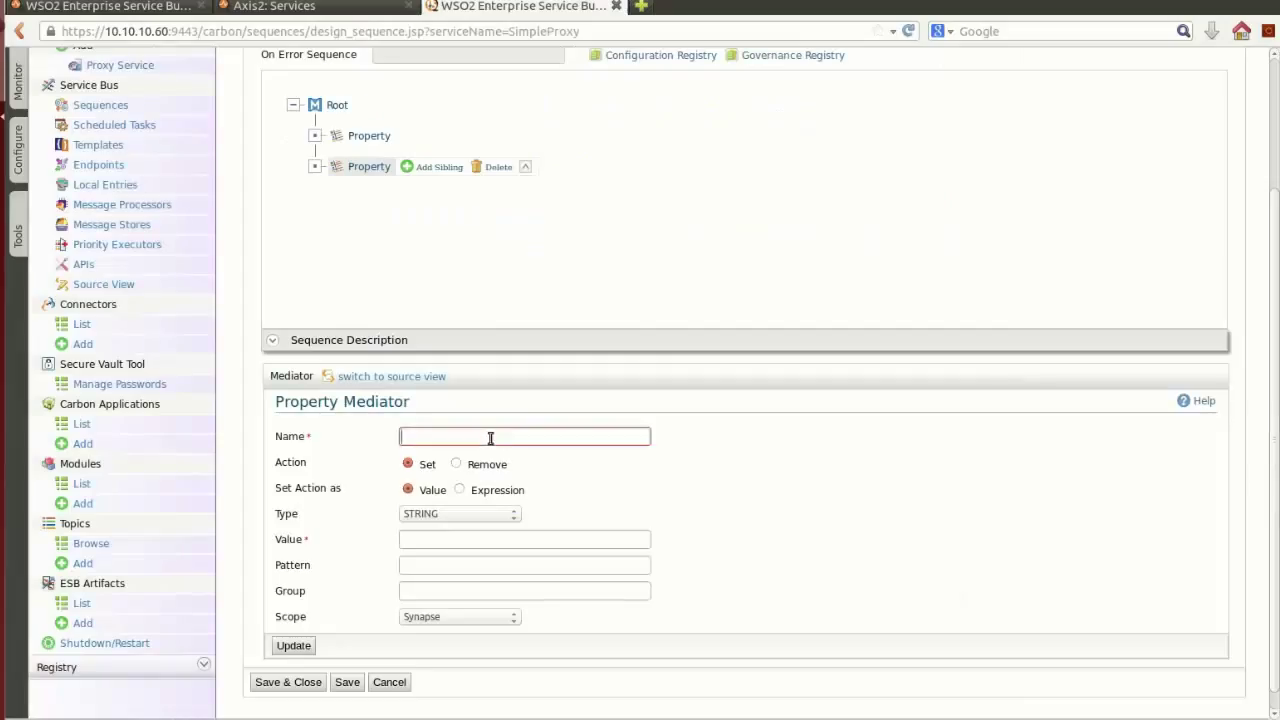
pyautogui.hotkey('ctrl', 'v')
# Check the OUT_ONLY definition in the Writer document, set the property's value to true, and update the mediator
pyautogui.hotkey('alt', 'Tab')
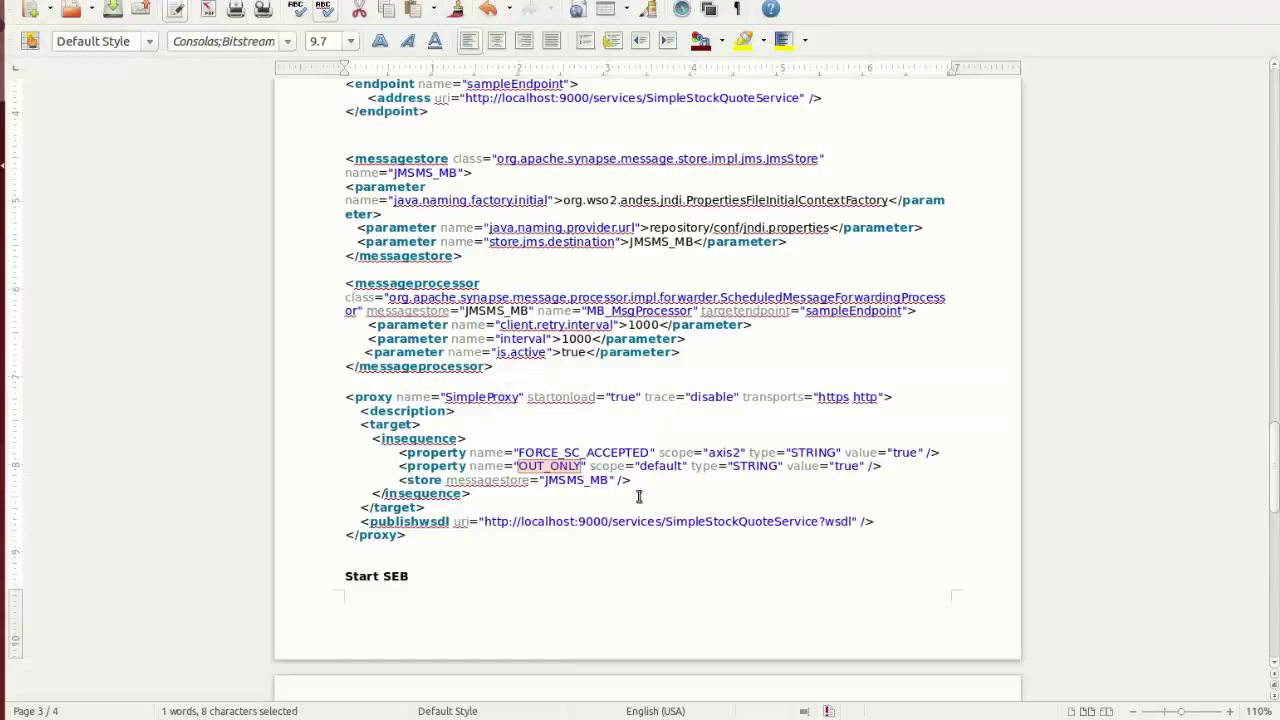
pyautogui.hotkey('alt', 'Tab')
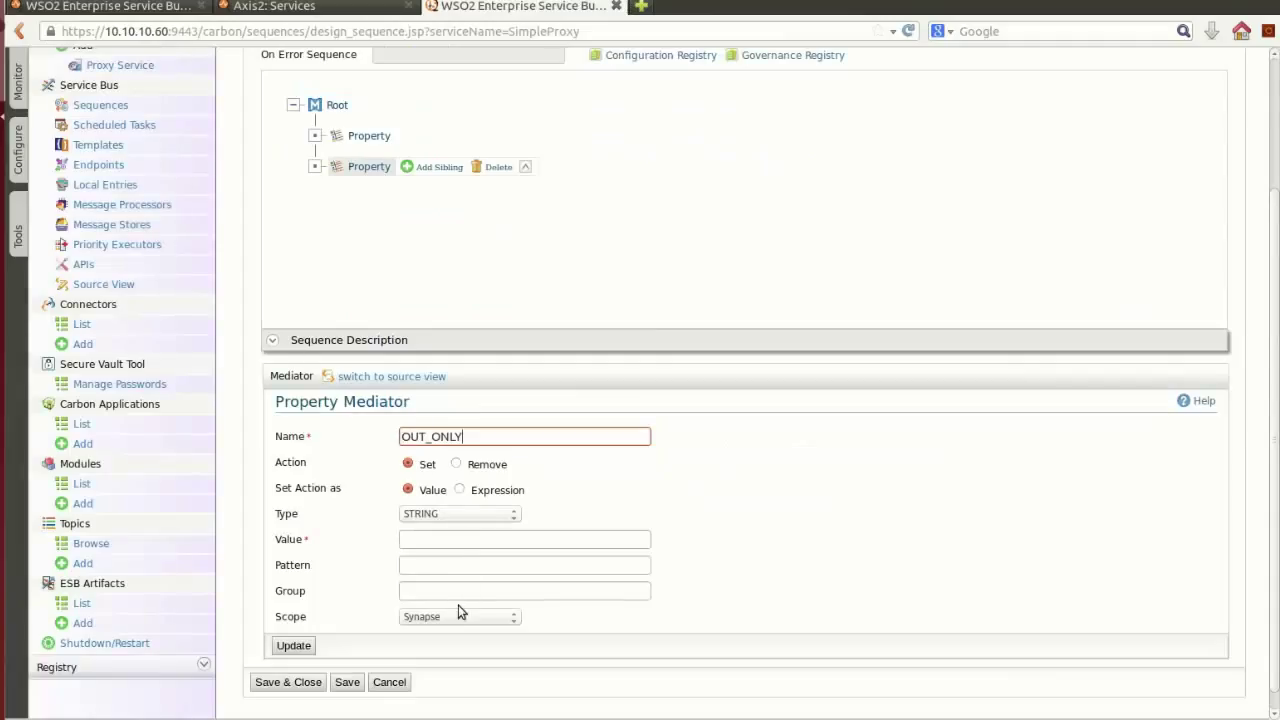
pyautogui.click(449, 550)
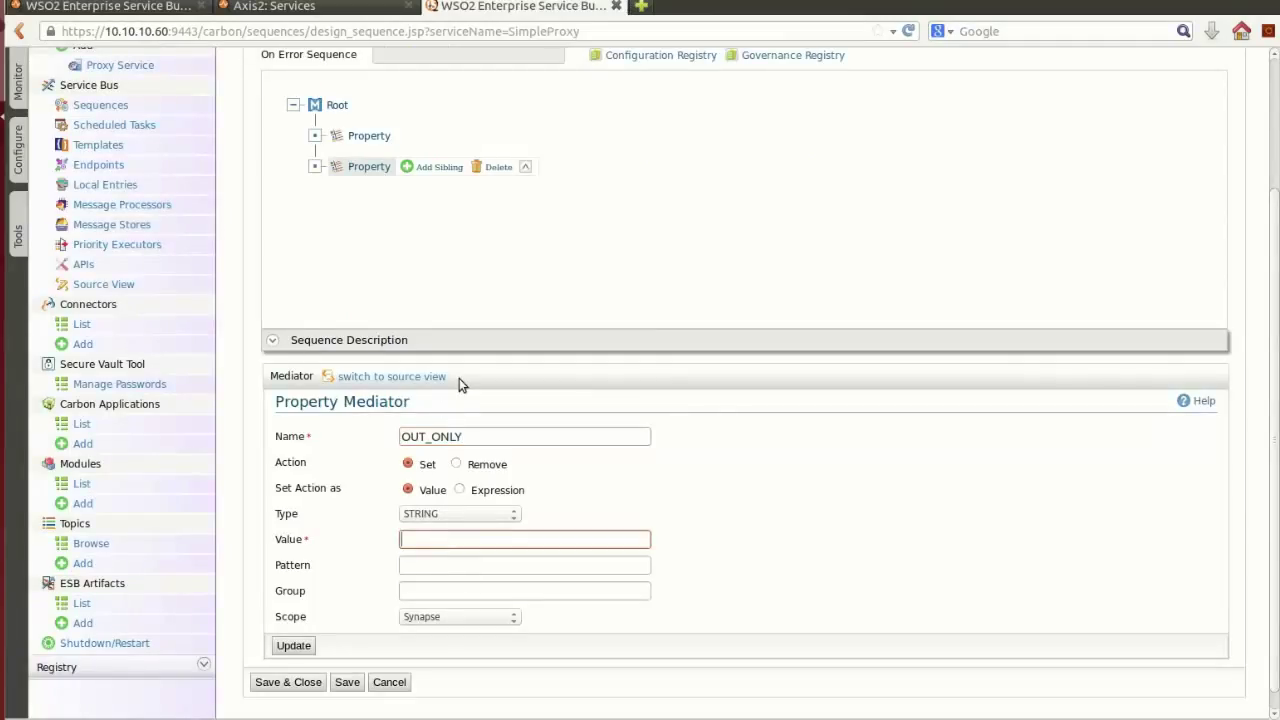
pyautogui.write('true')
pyautogui.click(284, 648)
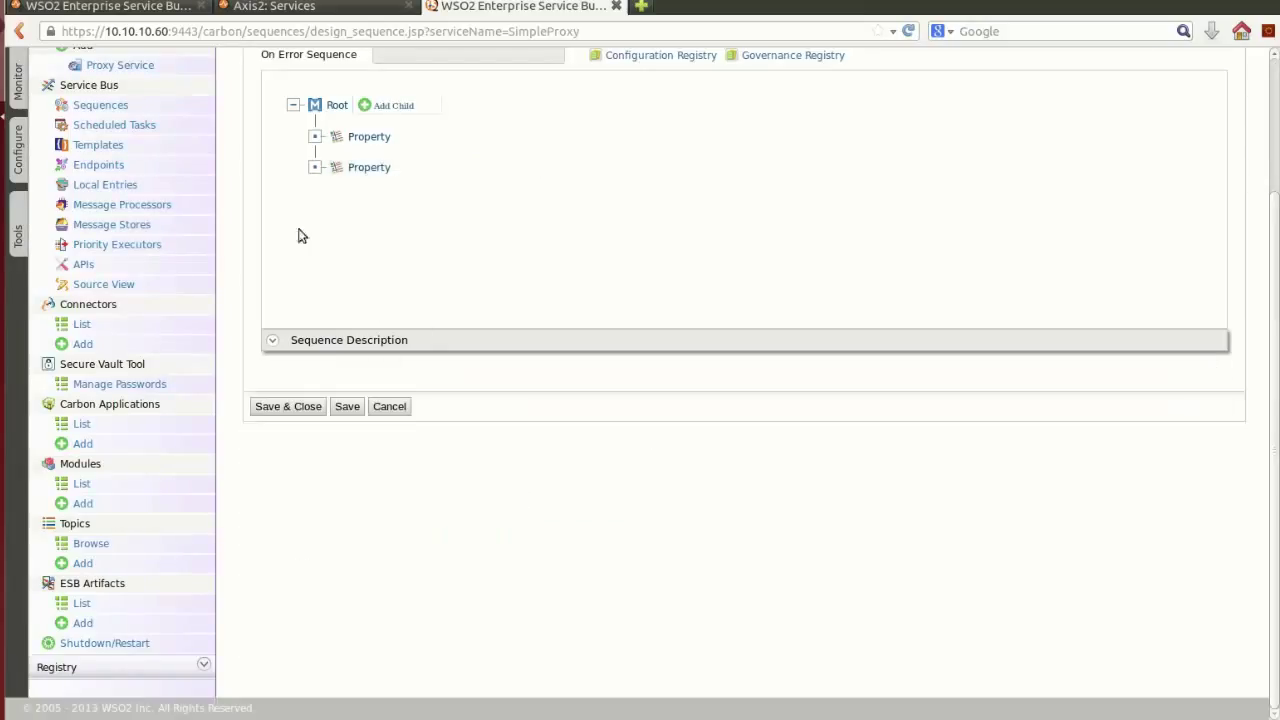
# Check the store entry in the Writer document, then add an Advanced Store mediator under the root with message store JMSMS_MB
pyautogui.hotkey('alt', 'Tab')
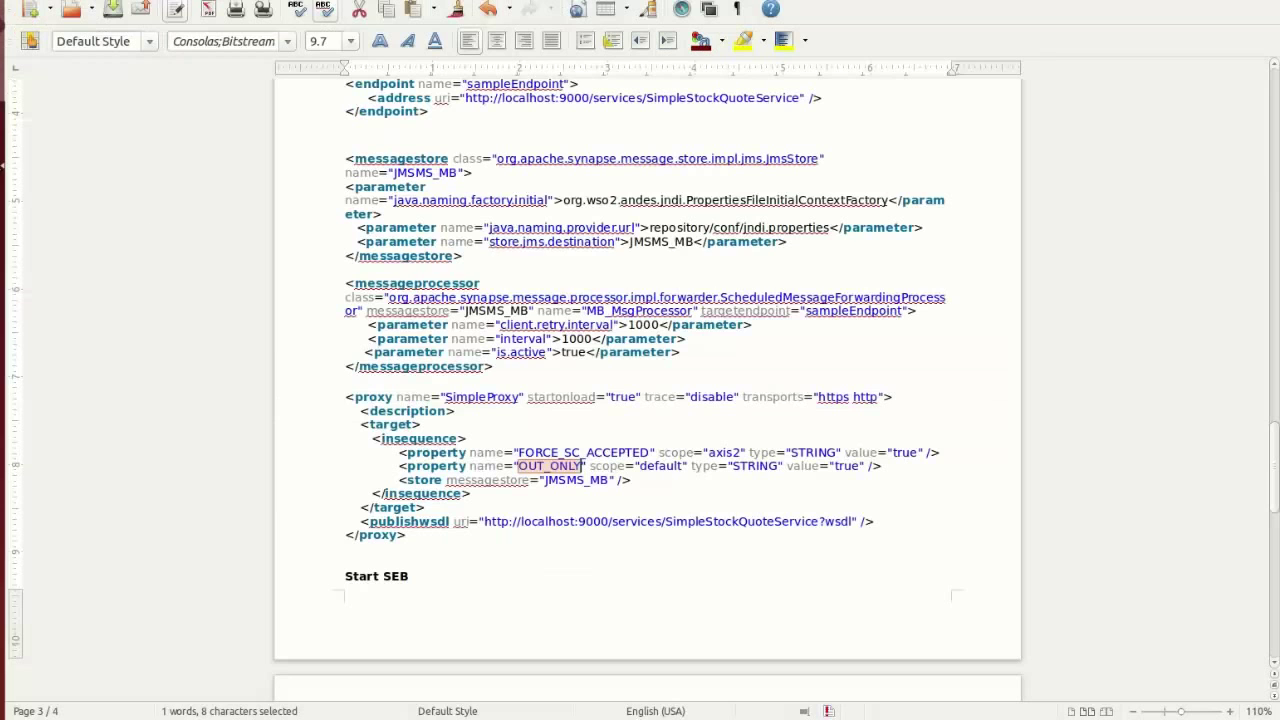
pyautogui.doubleClick(409, 481)
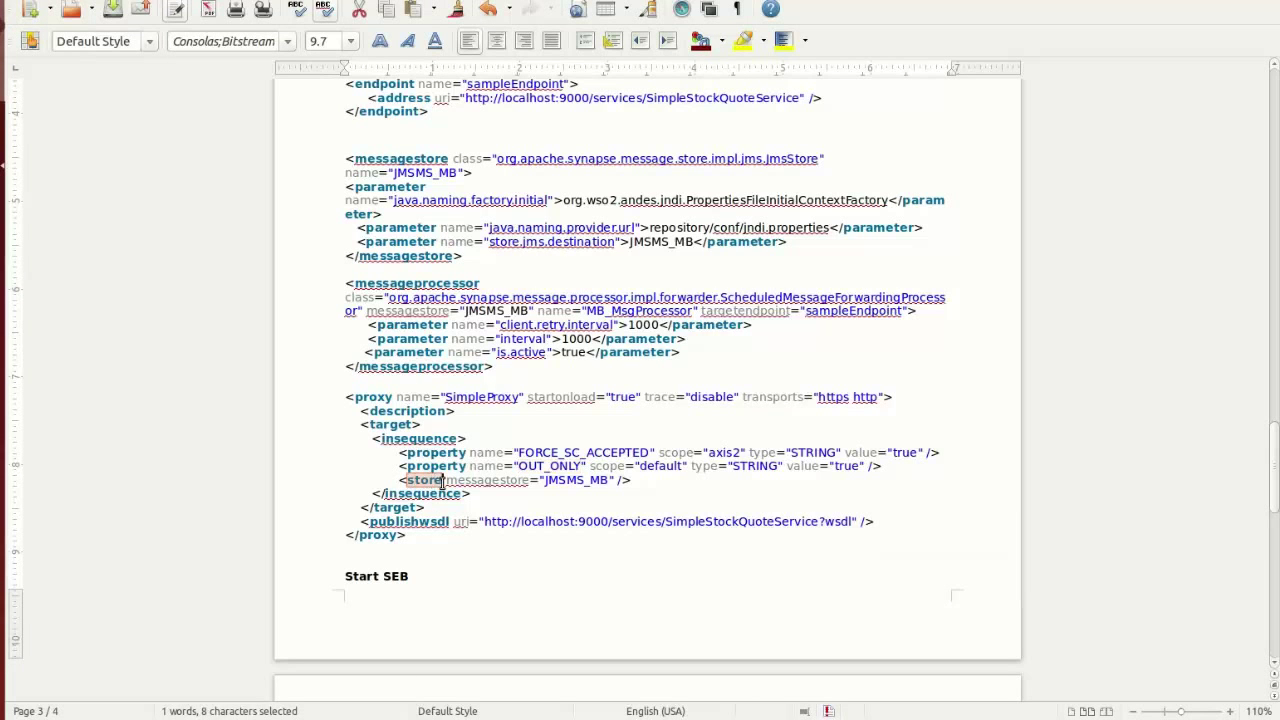
pyautogui.hotkey('alt', 'Tab')
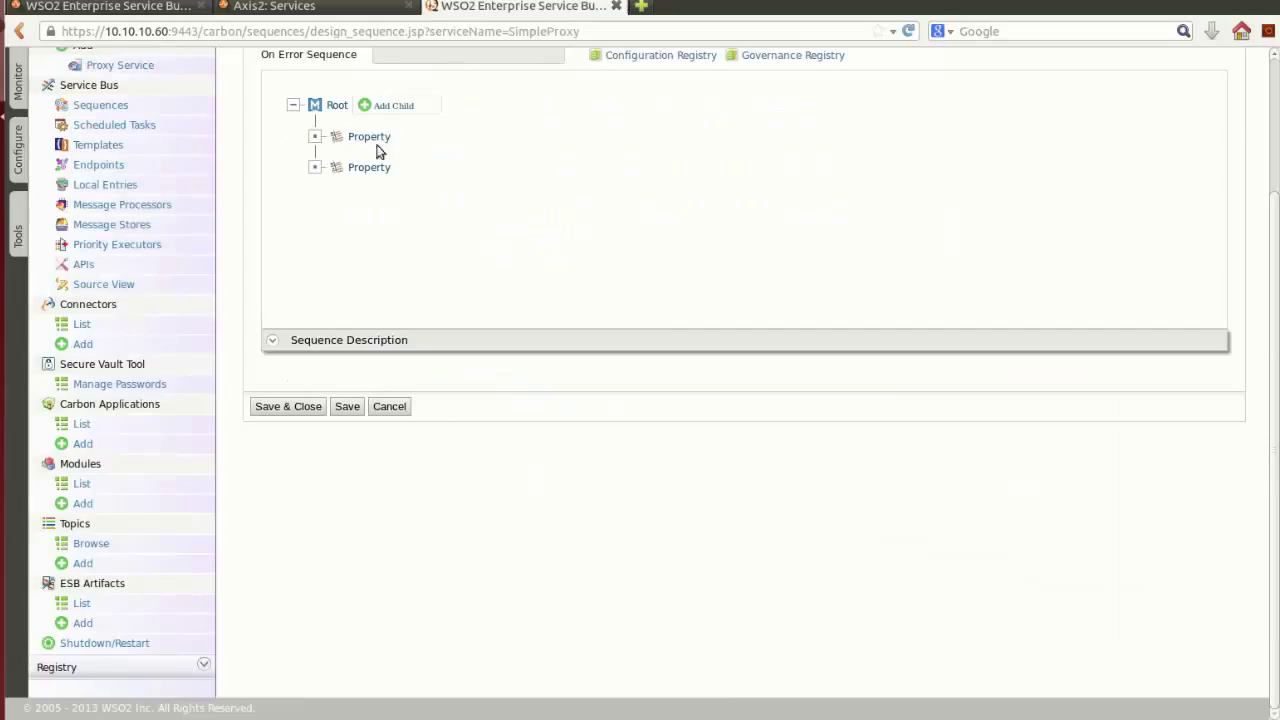
pyautogui.click(391, 105)
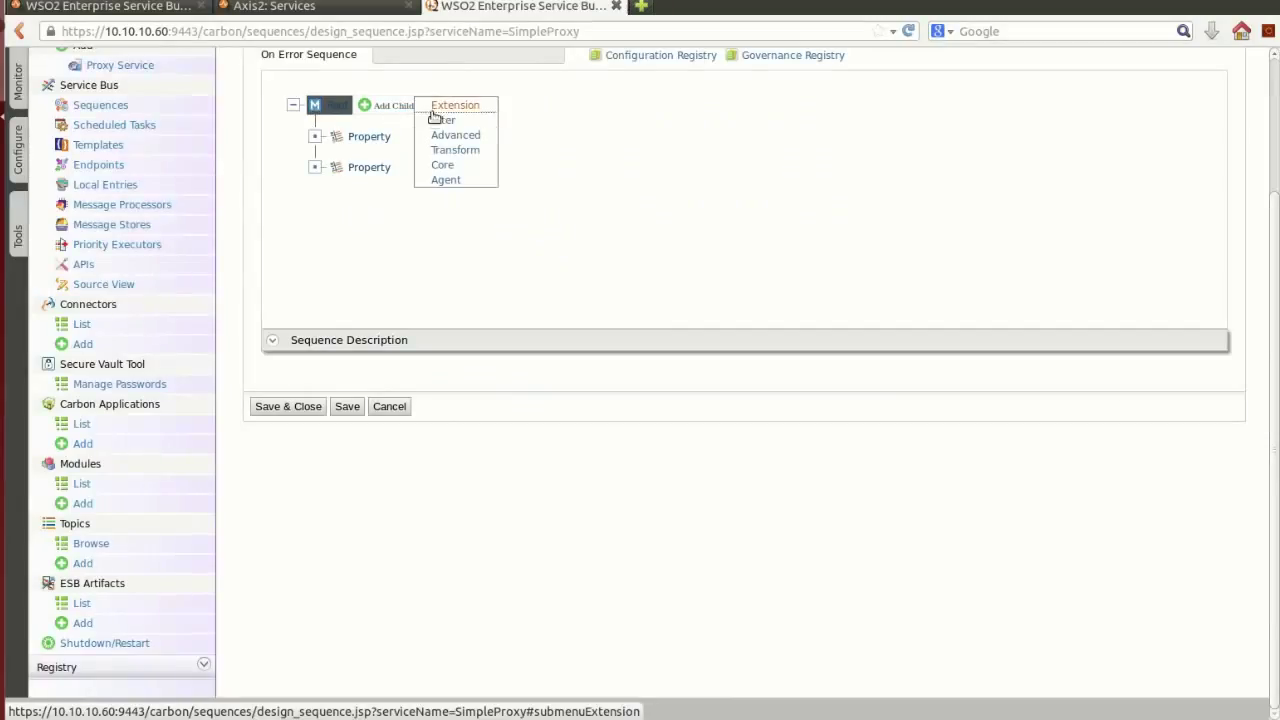
pyautogui.moveTo(443, 138)
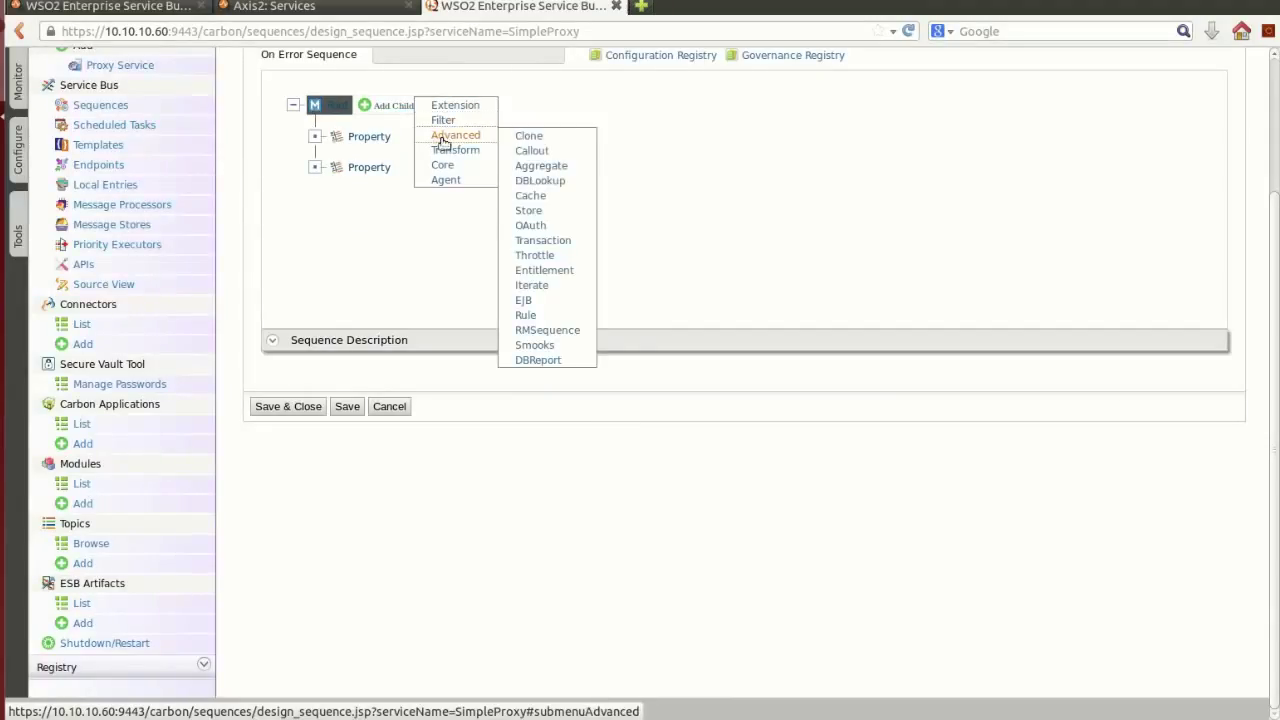
pyautogui.click(530, 209)
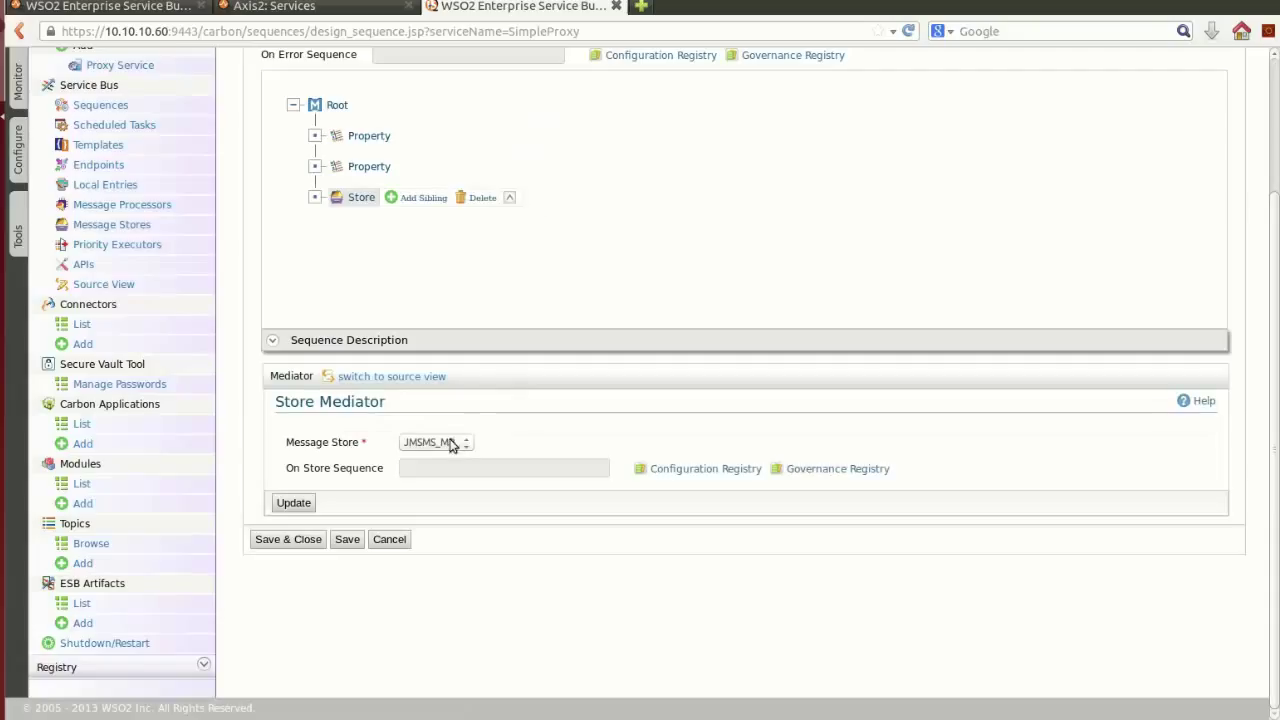
pyautogui.click(455, 445)
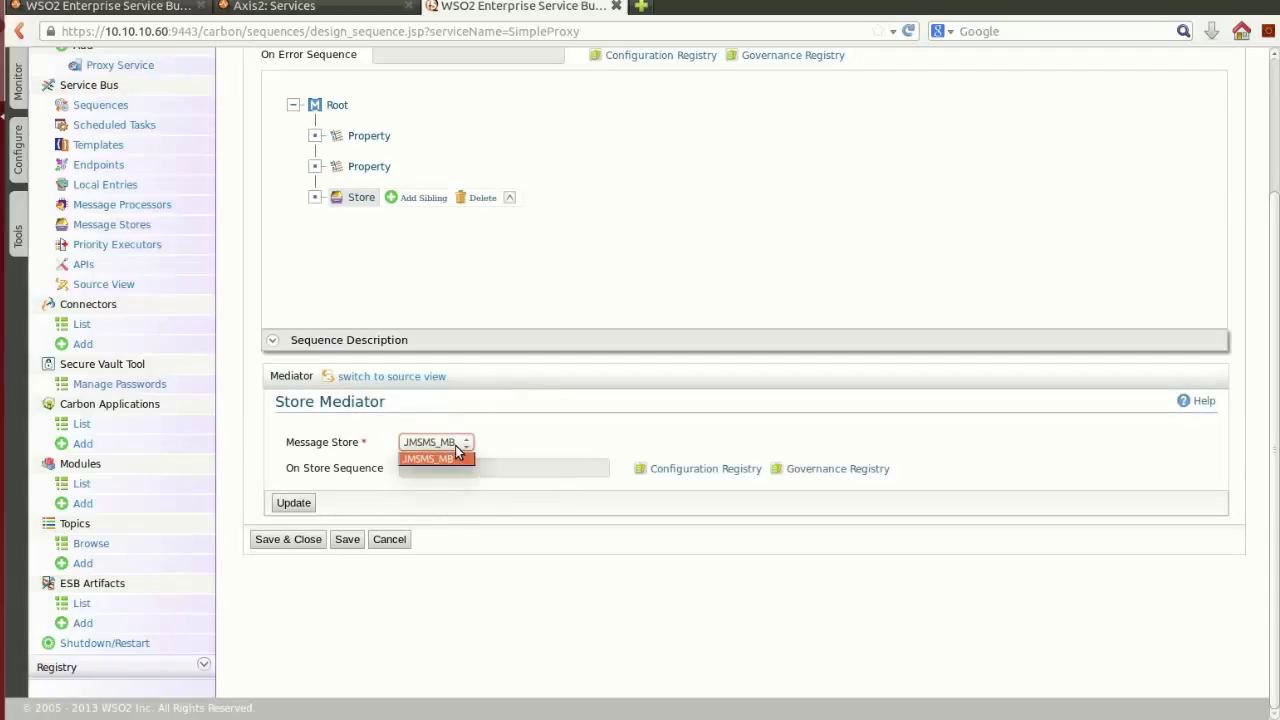
pyautogui.click(455, 447)
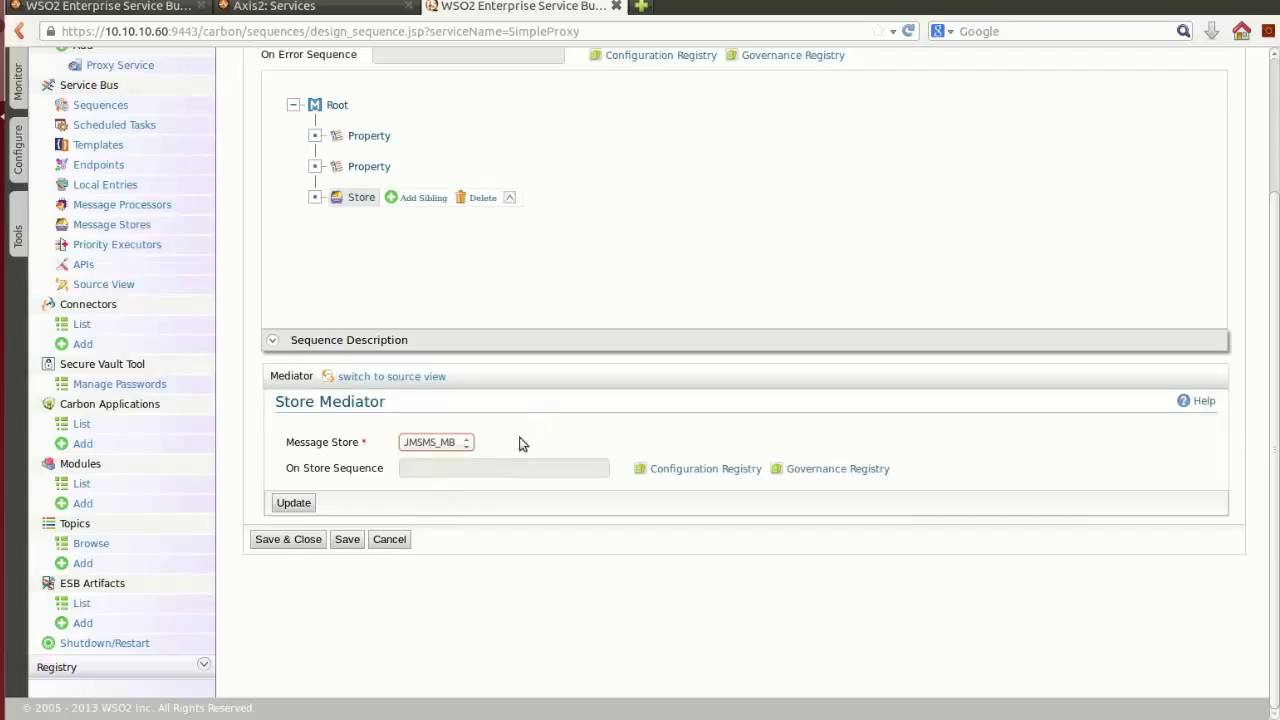
# Update the Store mediator, compare the in sequence with the proxy definition in the Writer document, then save and close the sequence
pyautogui.click(294, 503)
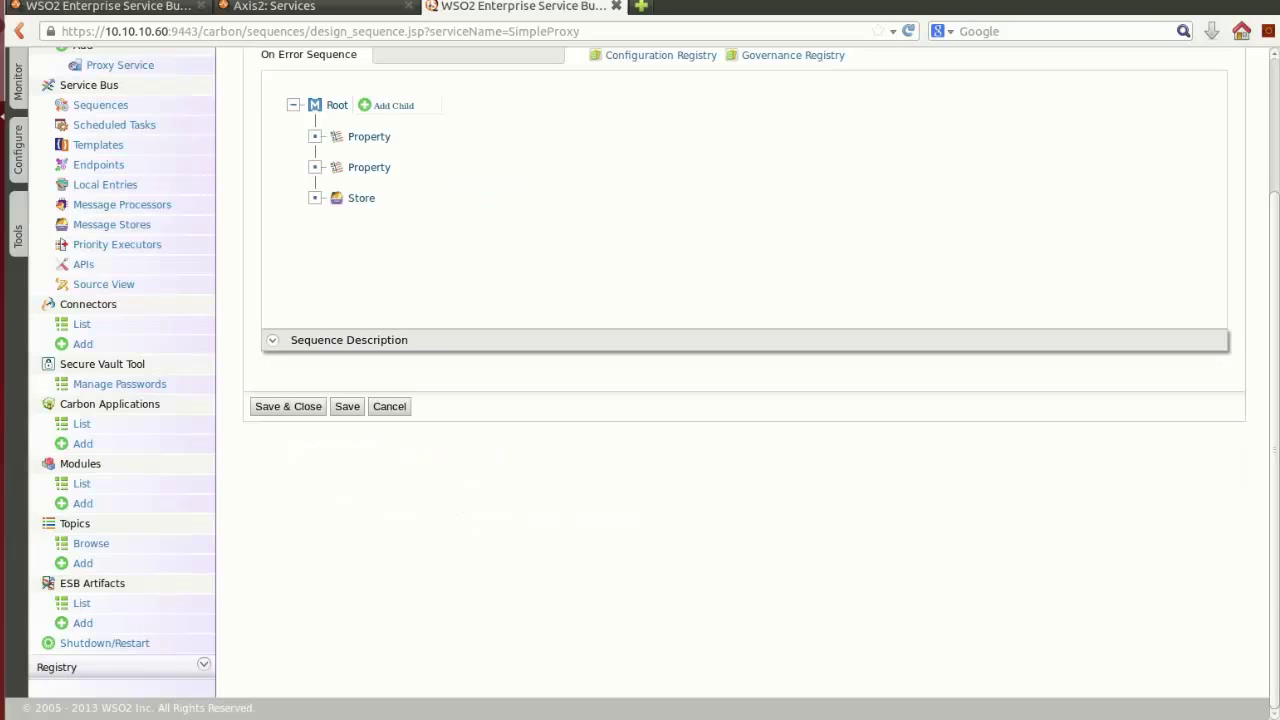
pyautogui.click(5, 165)
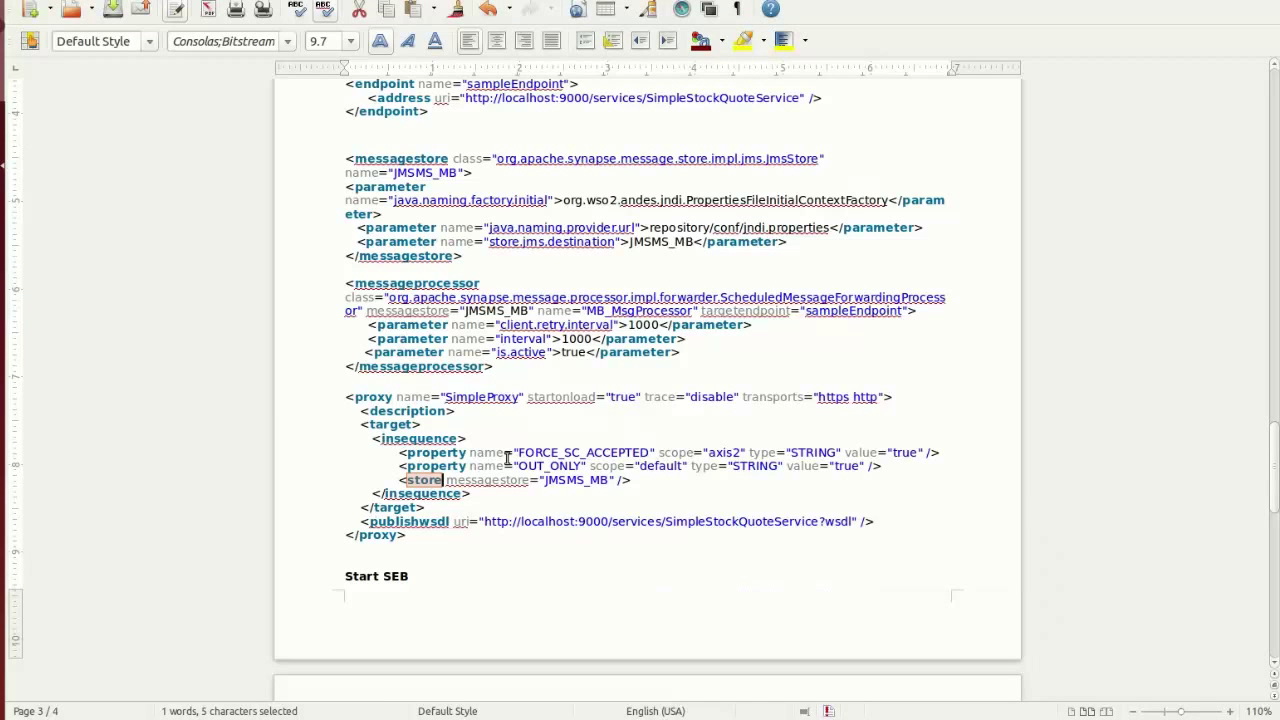
pyautogui.hotkey('alt', 'Tab')
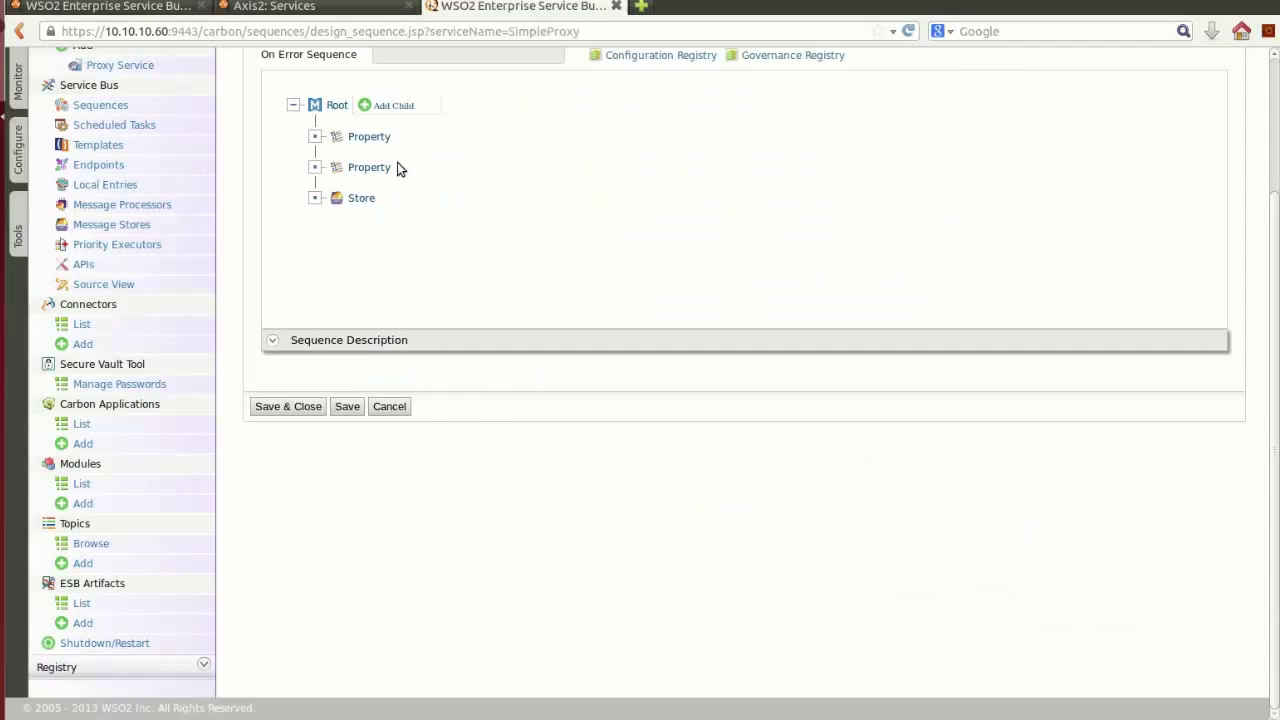
pyautogui.click(303, 407)
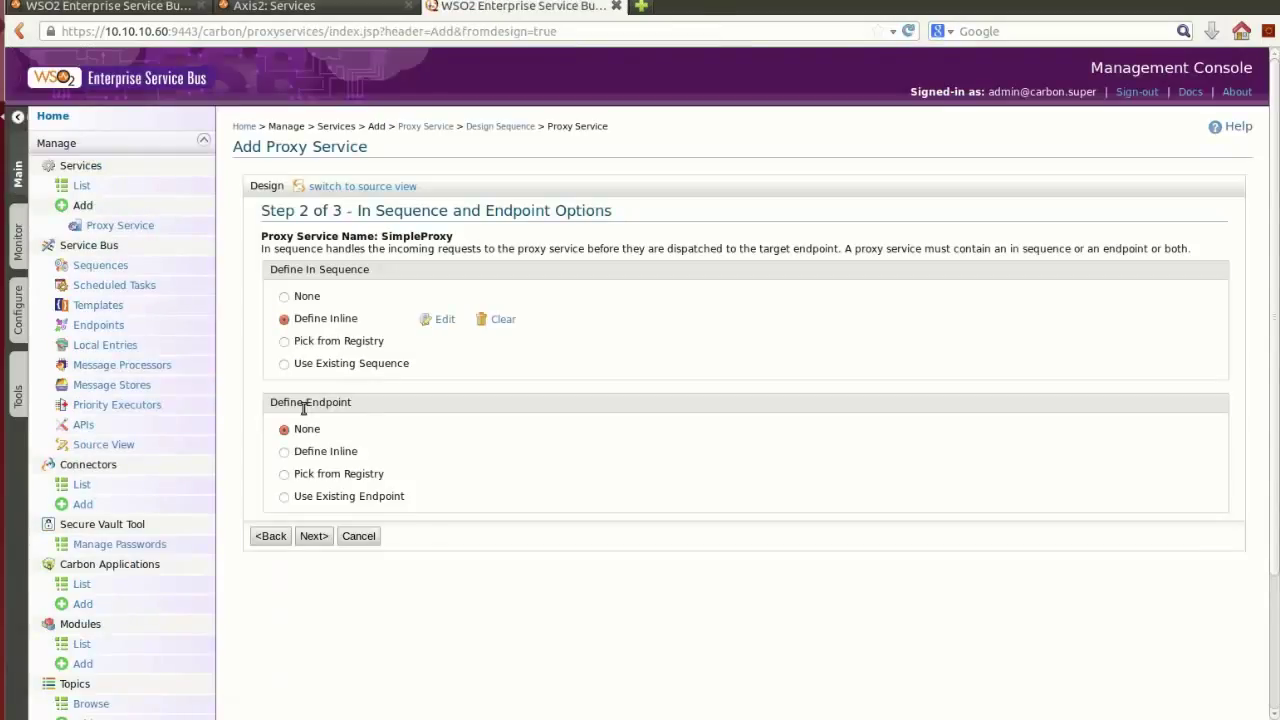
# Finish creating the SimpleProxy service, leaving the endpoint, out sequence and fault sequence set to None and consulting the Writer document
pyautogui.click(314, 537)
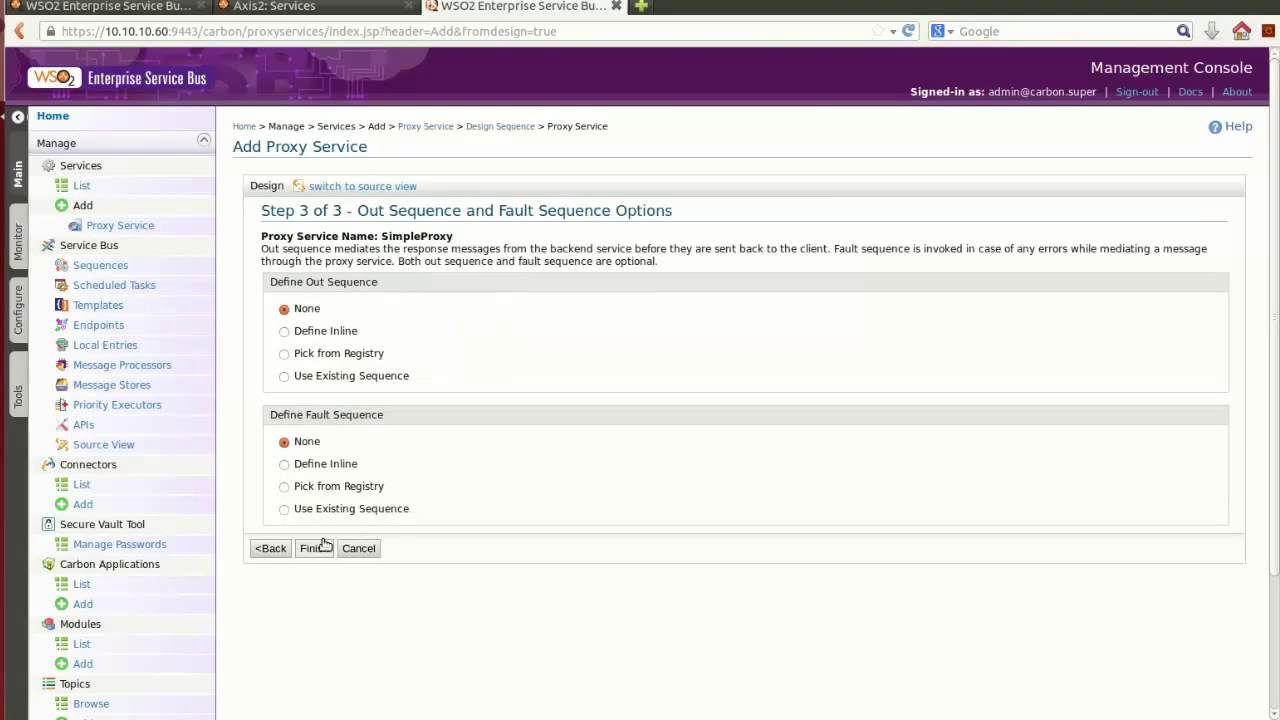
pyautogui.hotkey('alt', 'Tab')
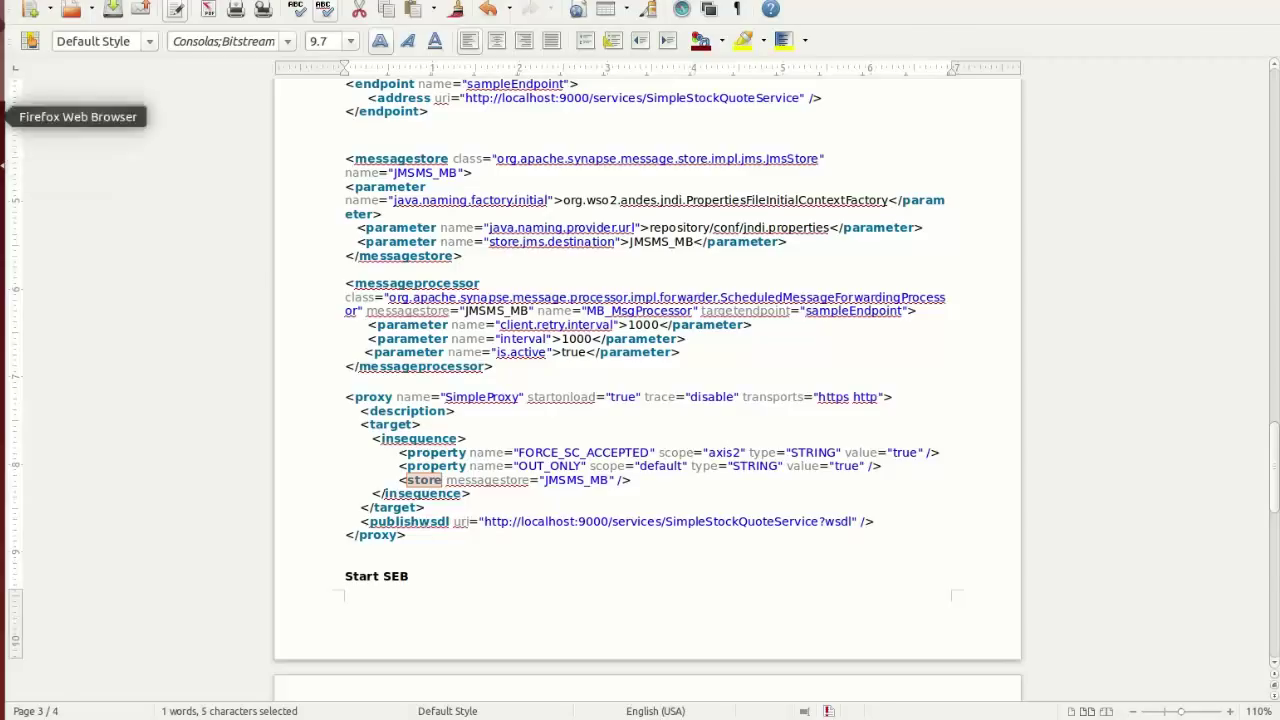
pyautogui.click(4, 116)
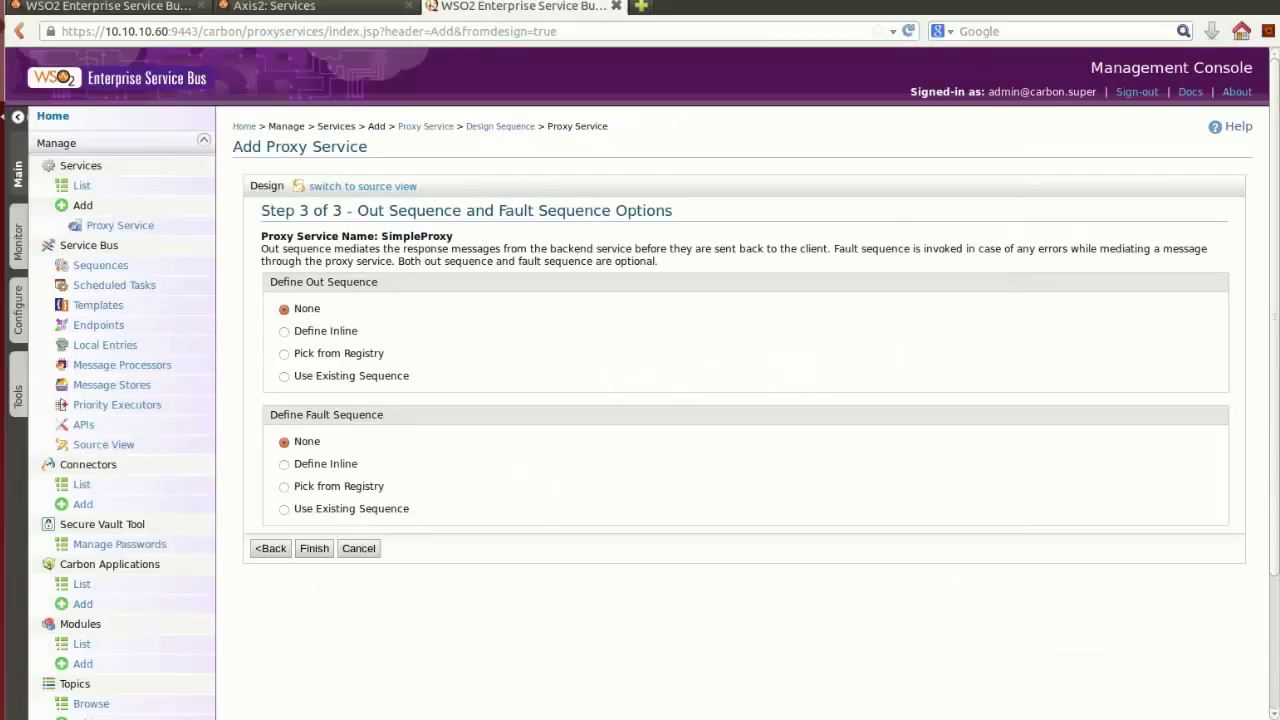
pyautogui.click(314, 549)
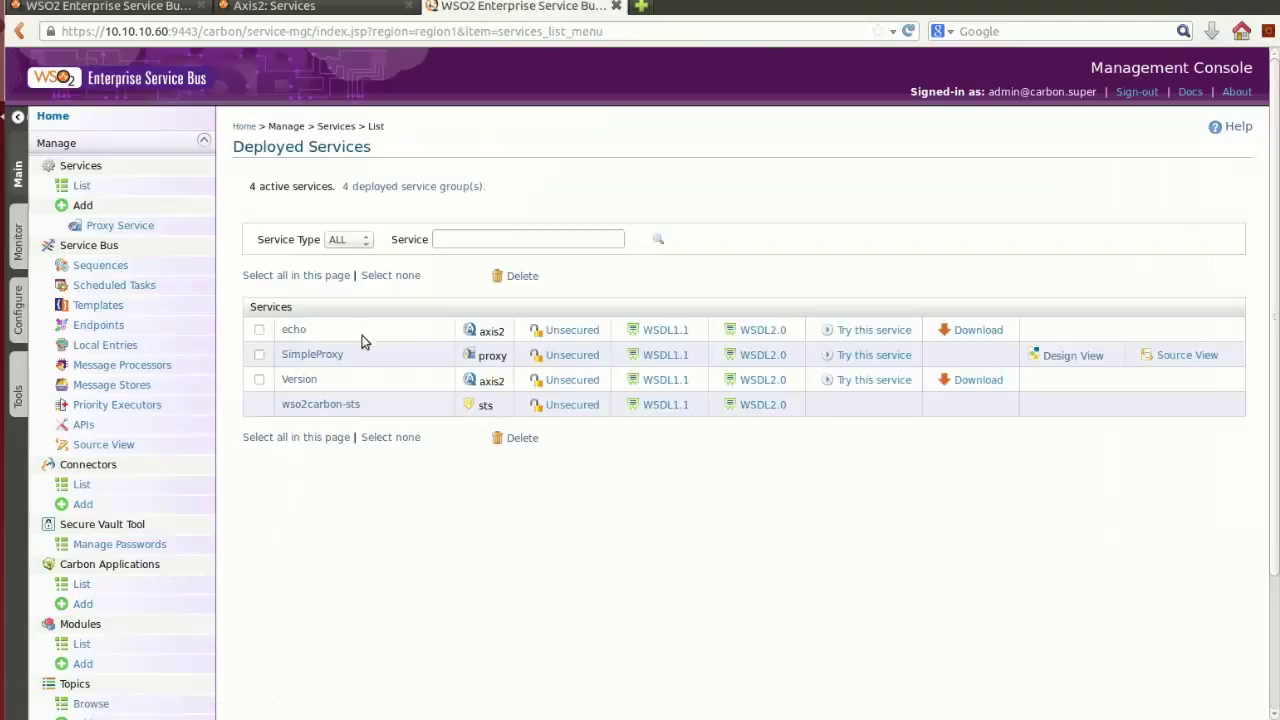
# Find SimpleProxy in the deployed services list and review the remaining server start instructions in the Writer document
pyautogui.moveTo(354, 355); pyautogui.dragTo(280, 355)
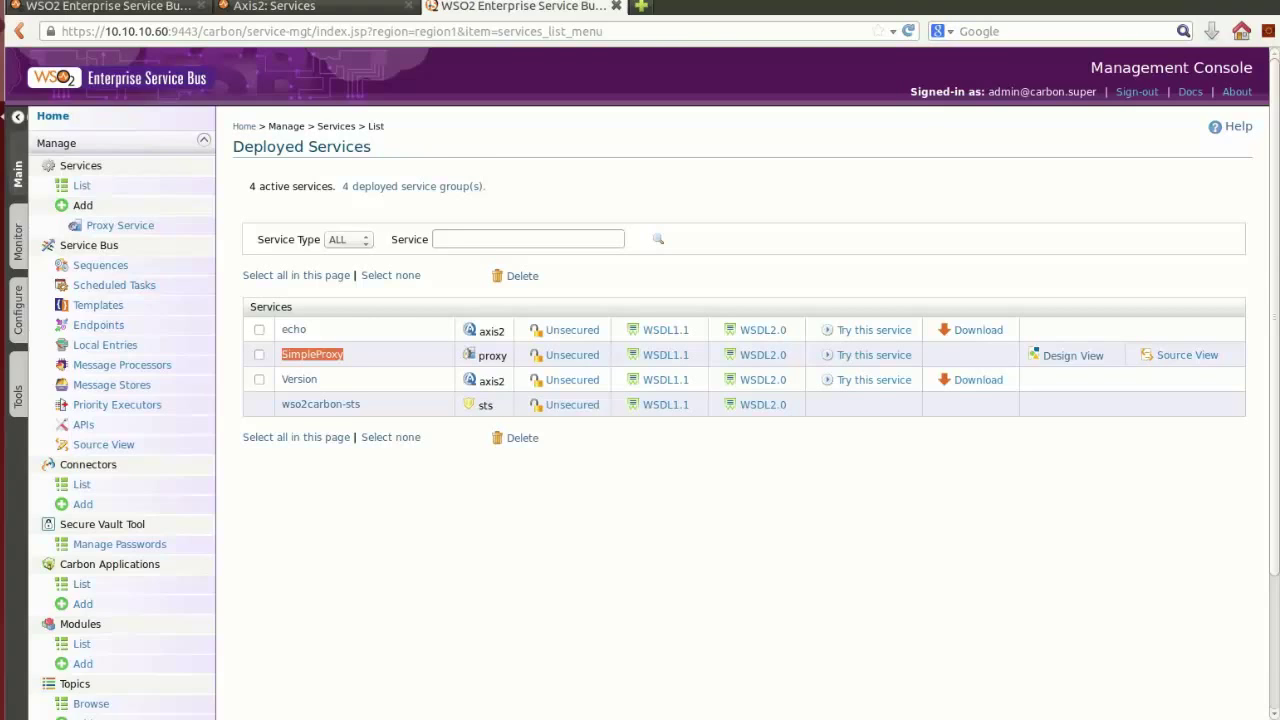
pyautogui.hotkey('alt', 'Tab')
pyautogui.scroll(-7, 646, 486)
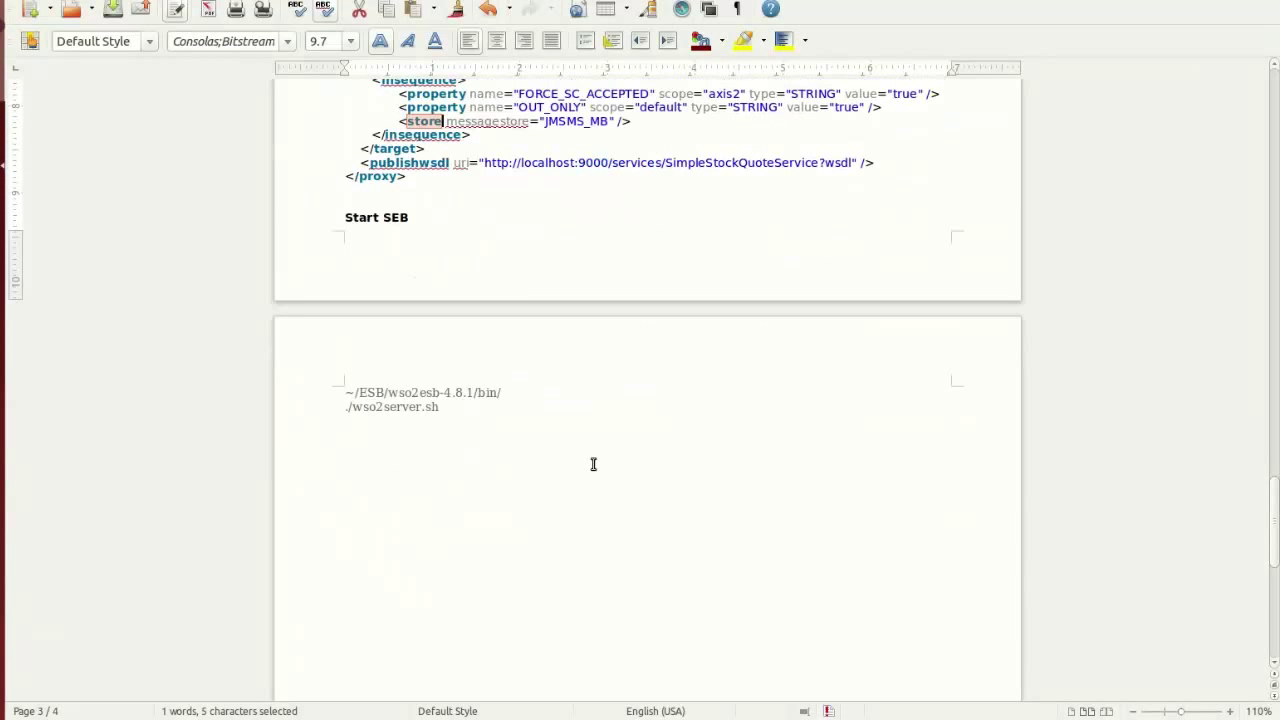
pyautogui.scroll(-4, 593, 464)
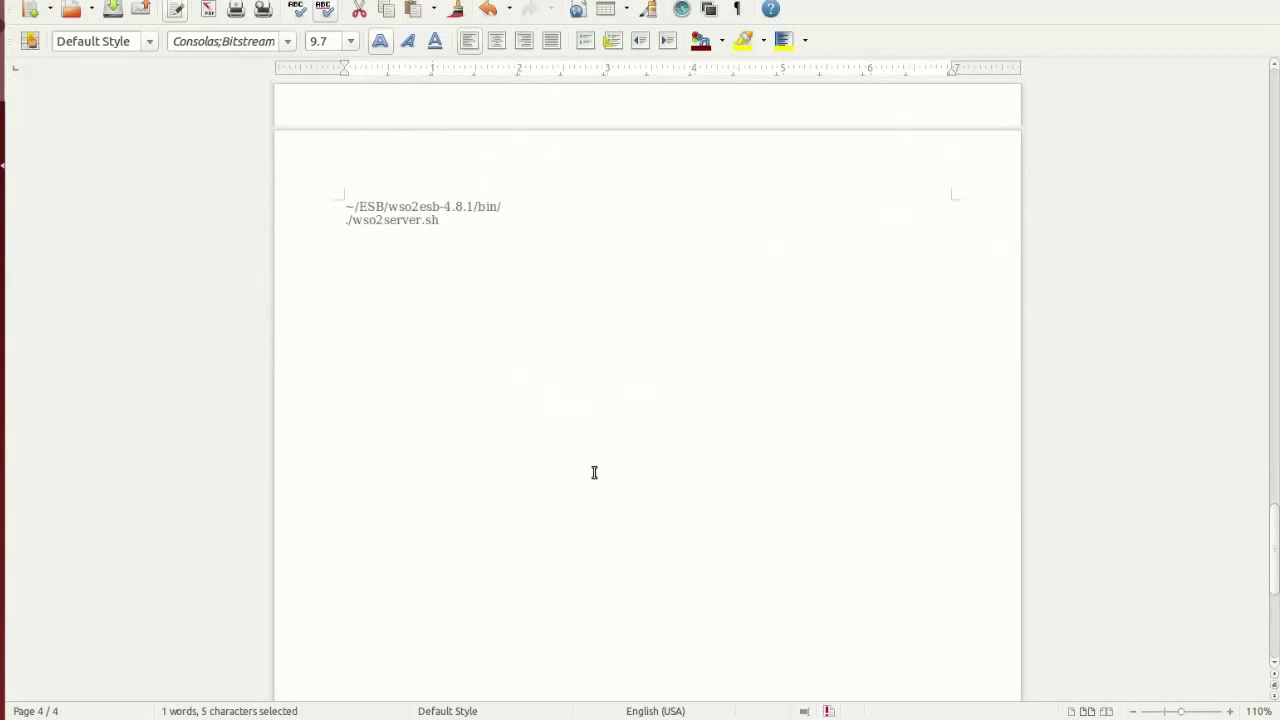
pyautogui.scroll(2, 594, 472)
pyautogui.scroll(3, 405, 392)
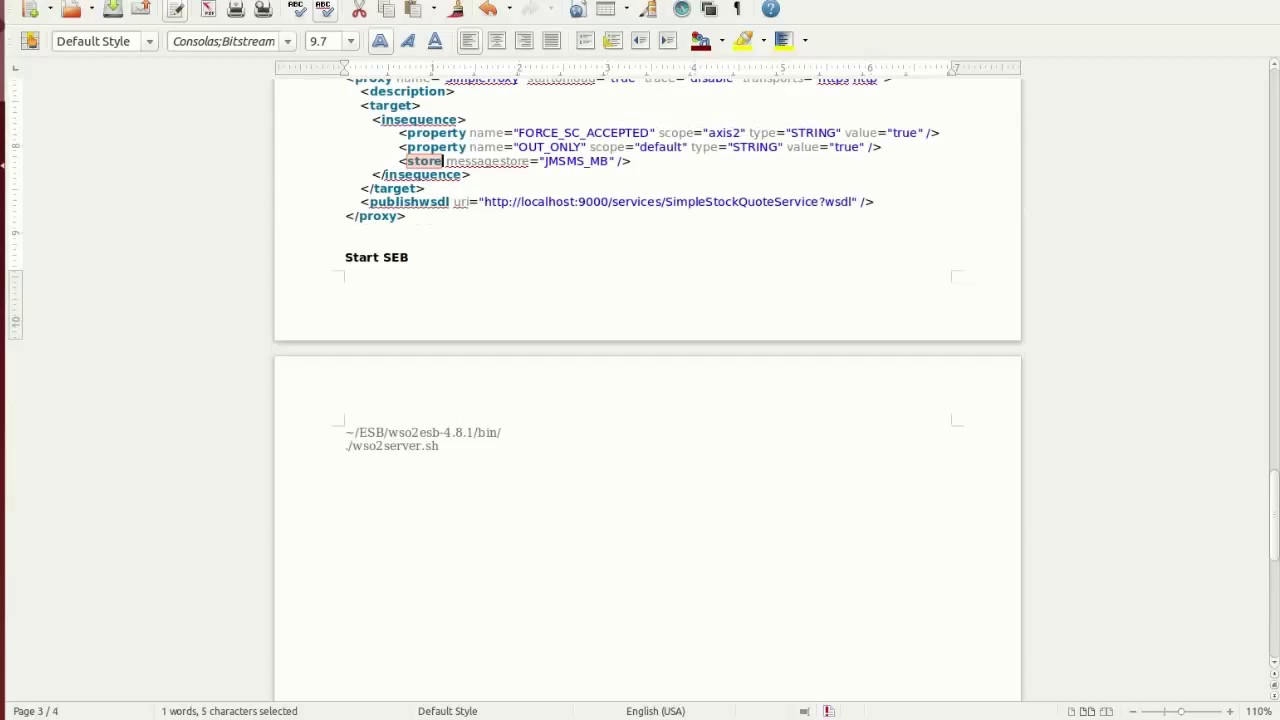
# Switch to the terminal and examine the ESB server log for the SimpleProxy deployment
pyautogui.hotkey('alt', 'Tab')
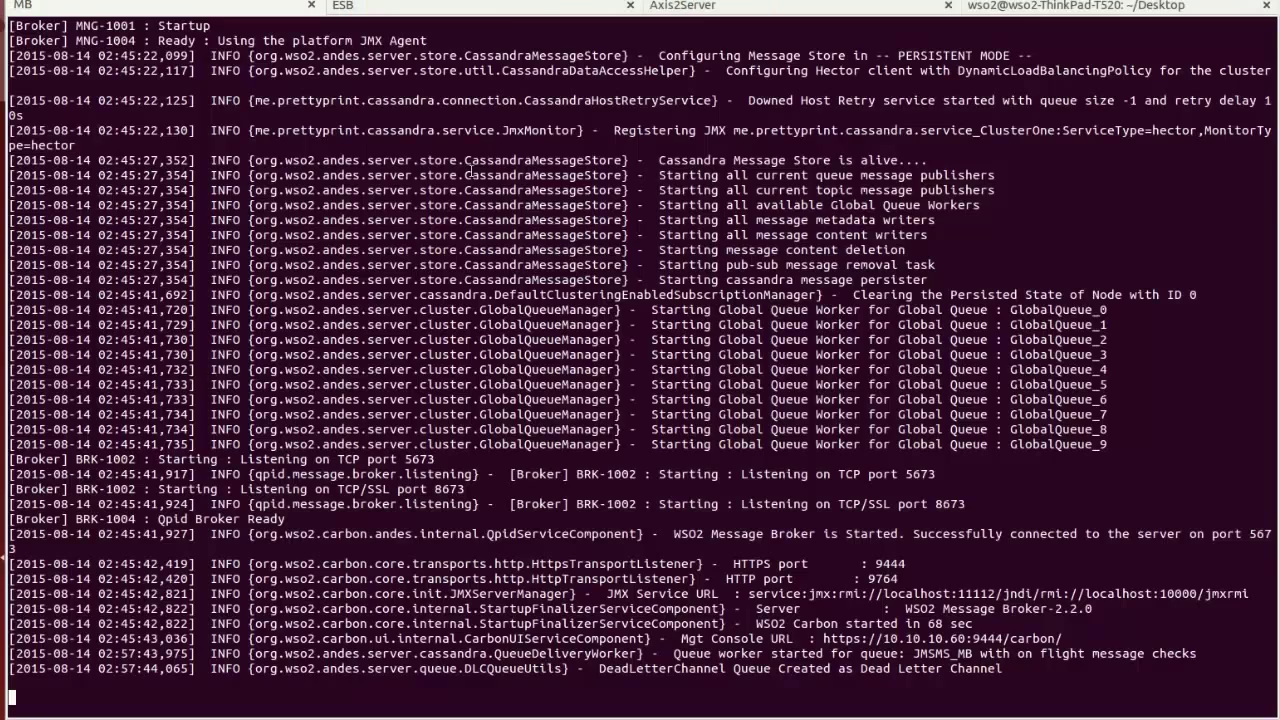
pyautogui.click(538, 12)
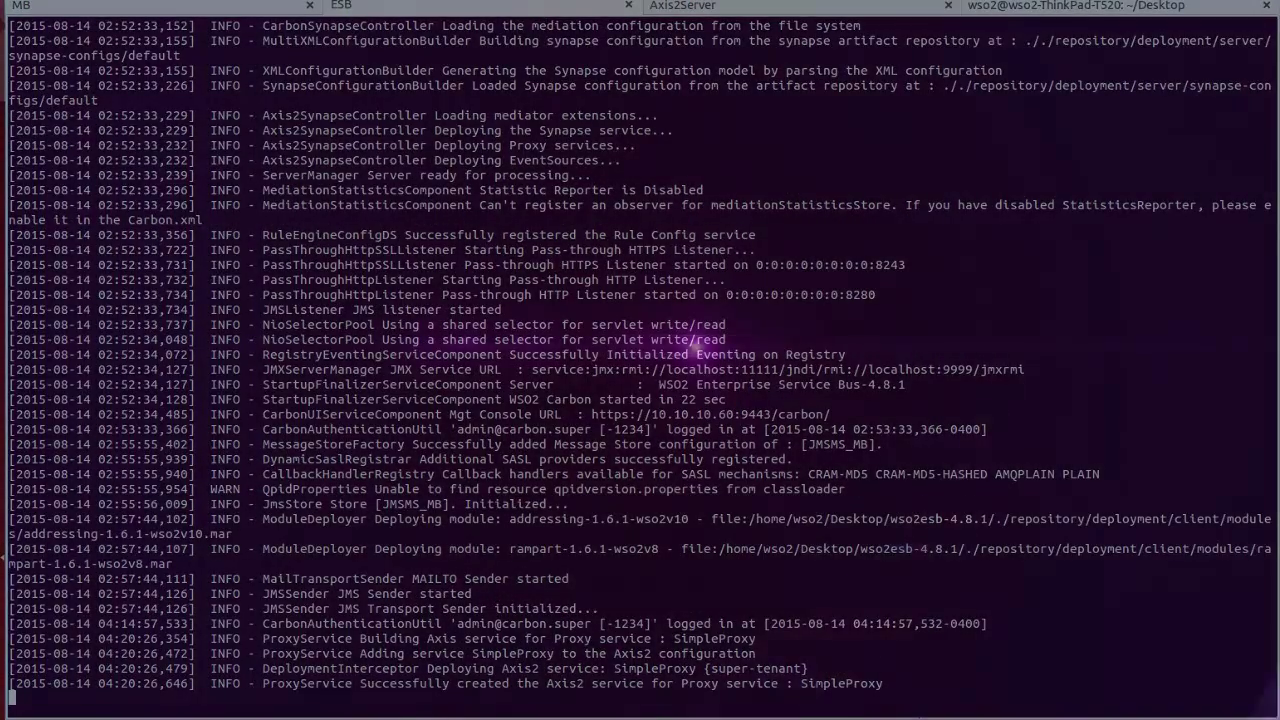